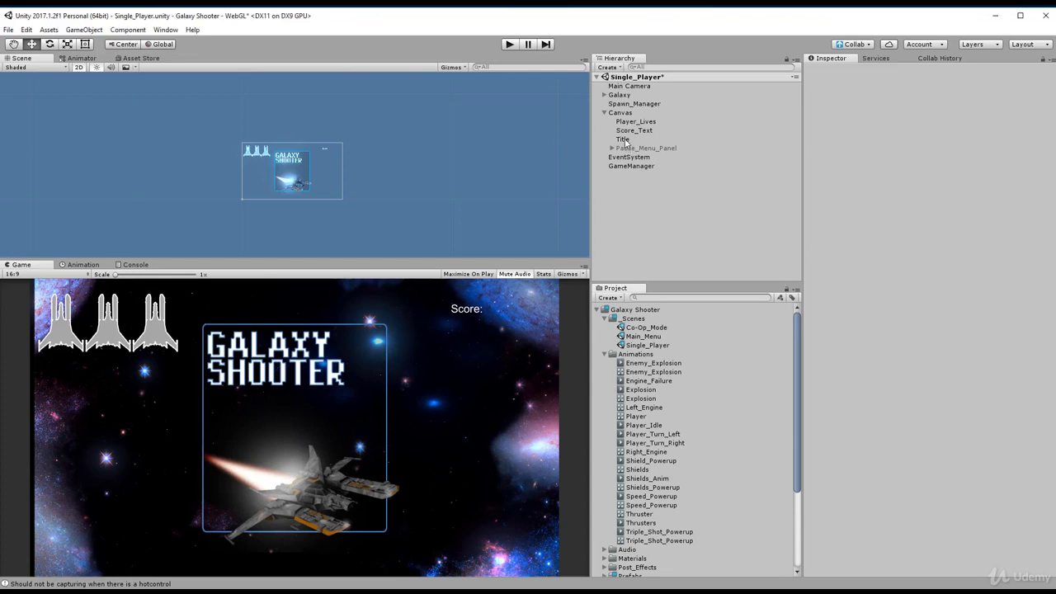
Deactivate the Title image and activate the Pause_Menu_Panel object.
click(624, 139)
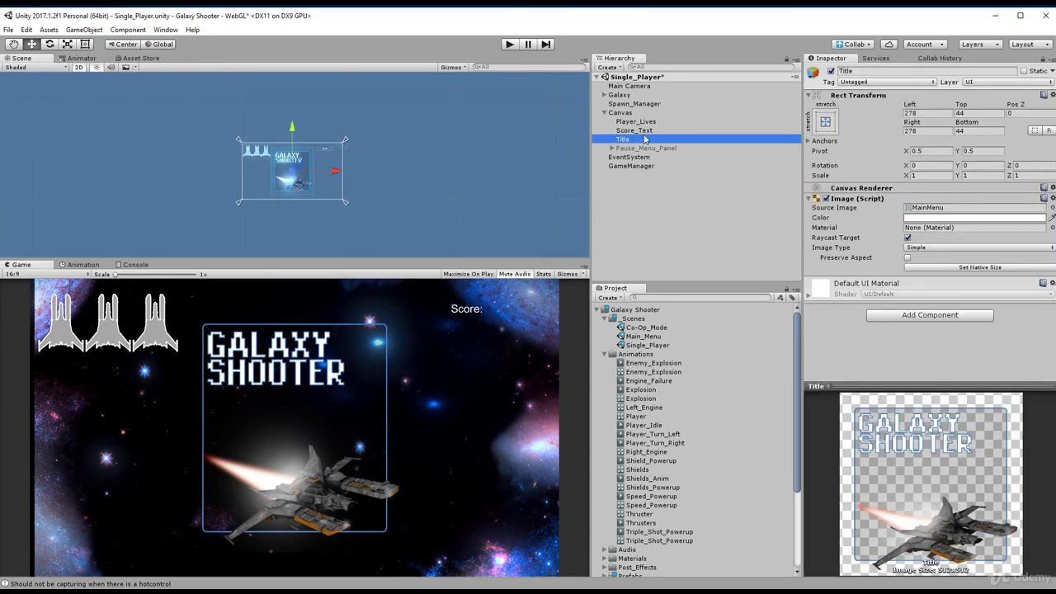
click(831, 71)
click(640, 149)
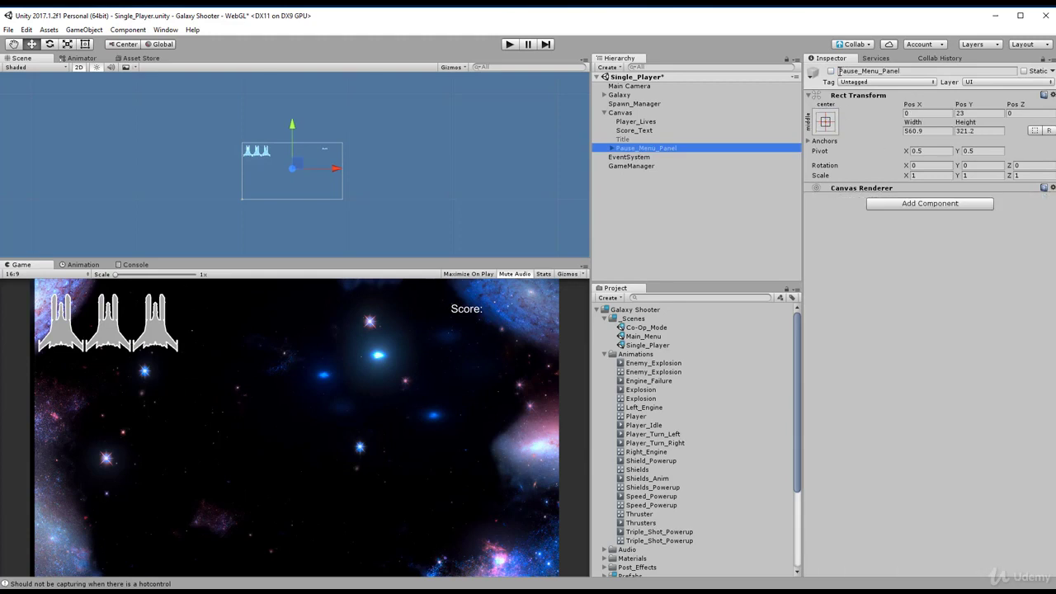
click(832, 72)
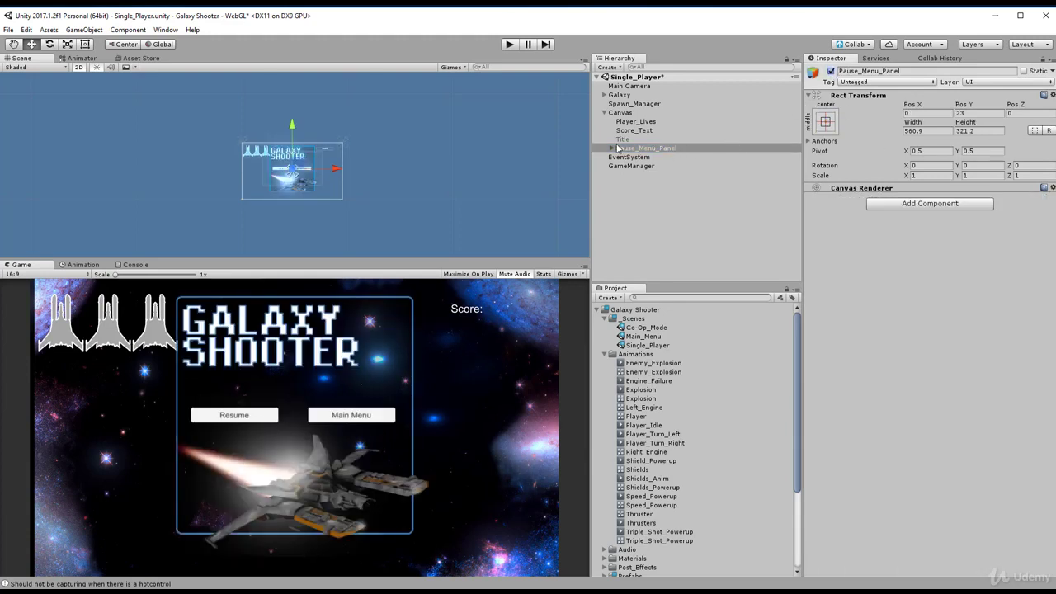
Bring up the Animation window with Pause_Menu_Panel selected.
click(649, 149)
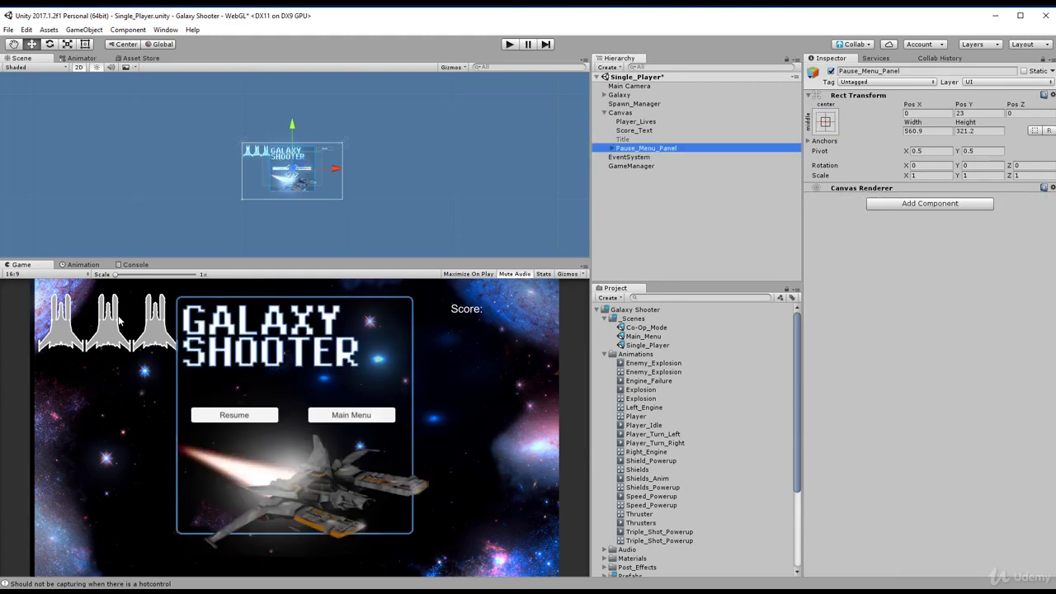
click(79, 265)
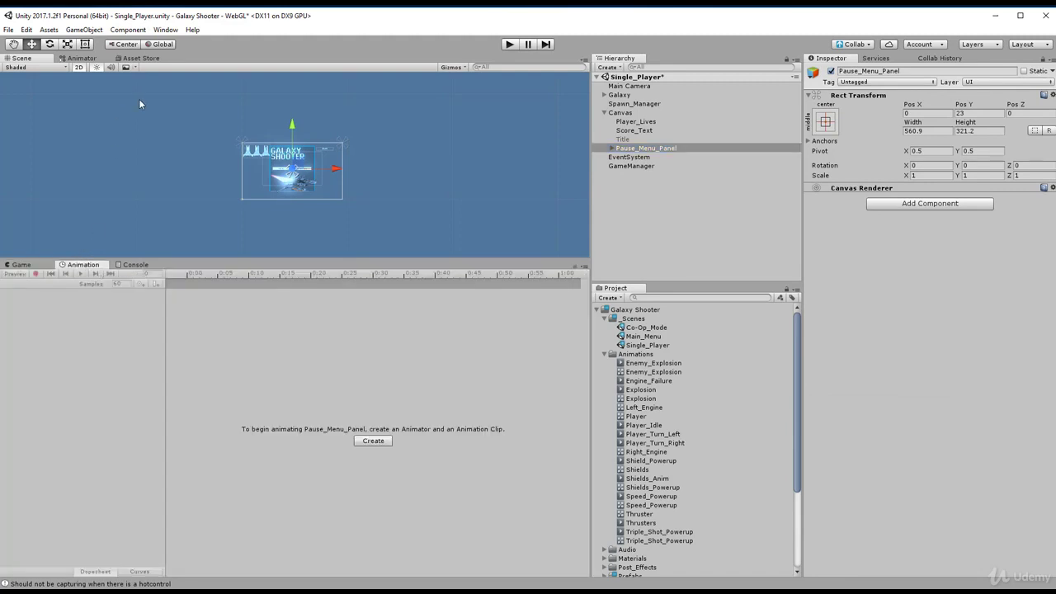
click(165, 30)
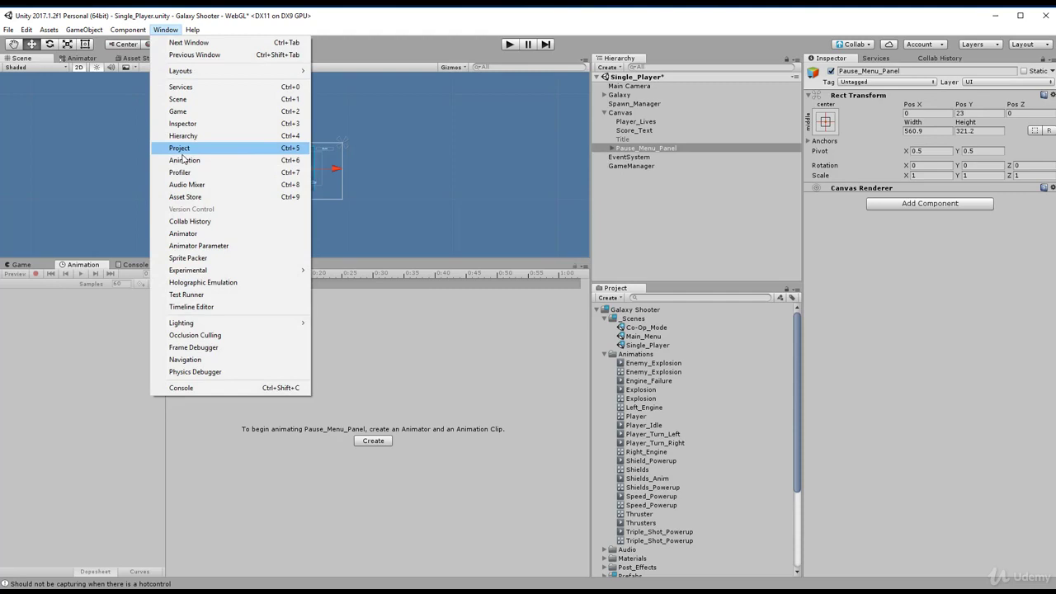
click(97, 307)
mouse_move(77, 262)
mouse_down()
mouse_move(82, 240)
mouse_move(96, 241)
mouse_move(78, 265)
mouse_up()
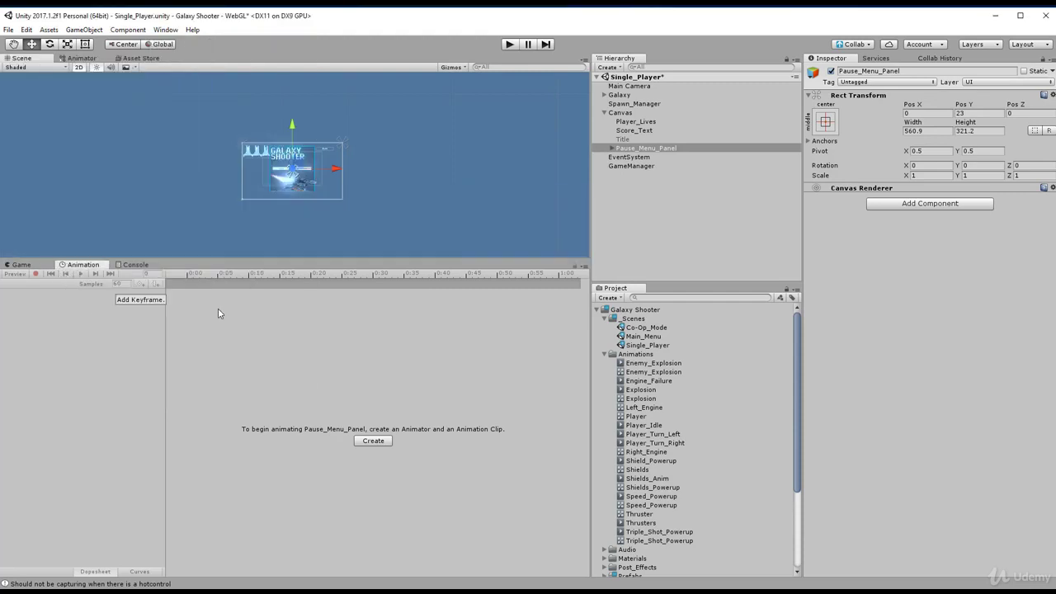
Create a clip named Pause_Menu_Animation in Galaxy Shooter/Animations for the panel.
click(373, 440)
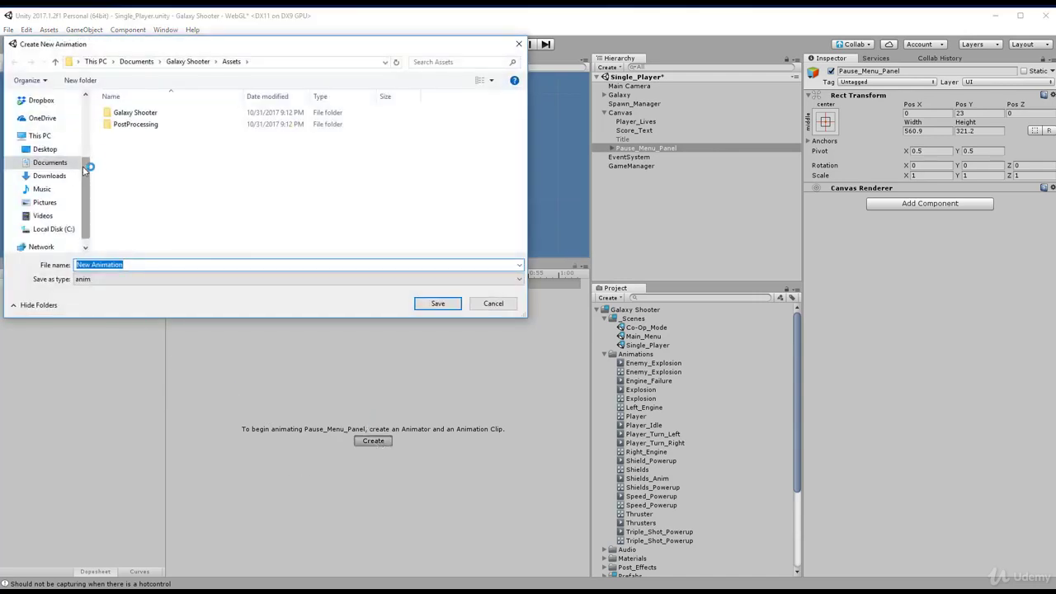
double_click(132, 112)
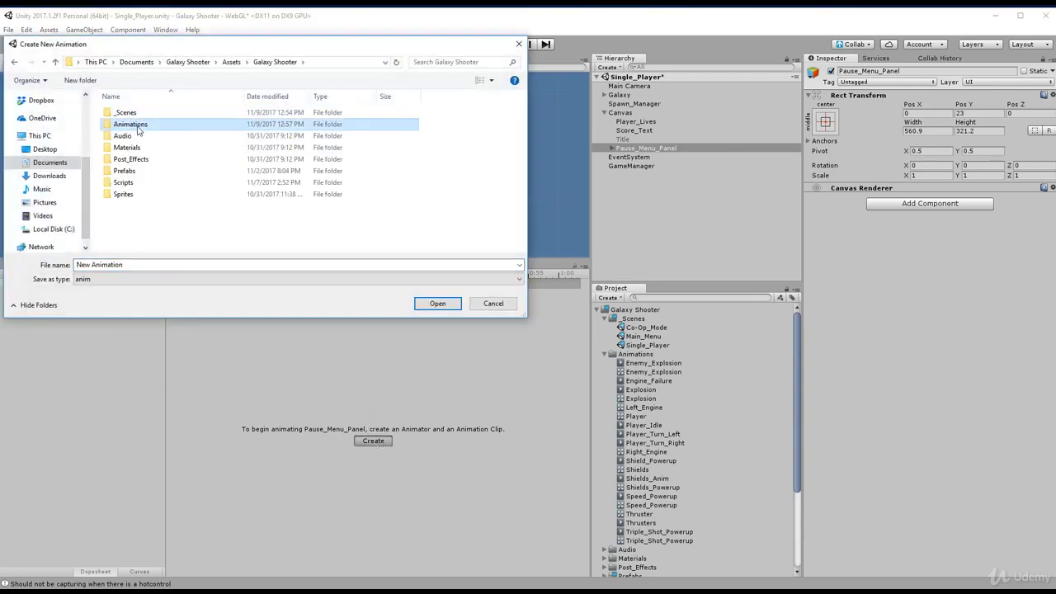
double_click(131, 124)
click(147, 264)
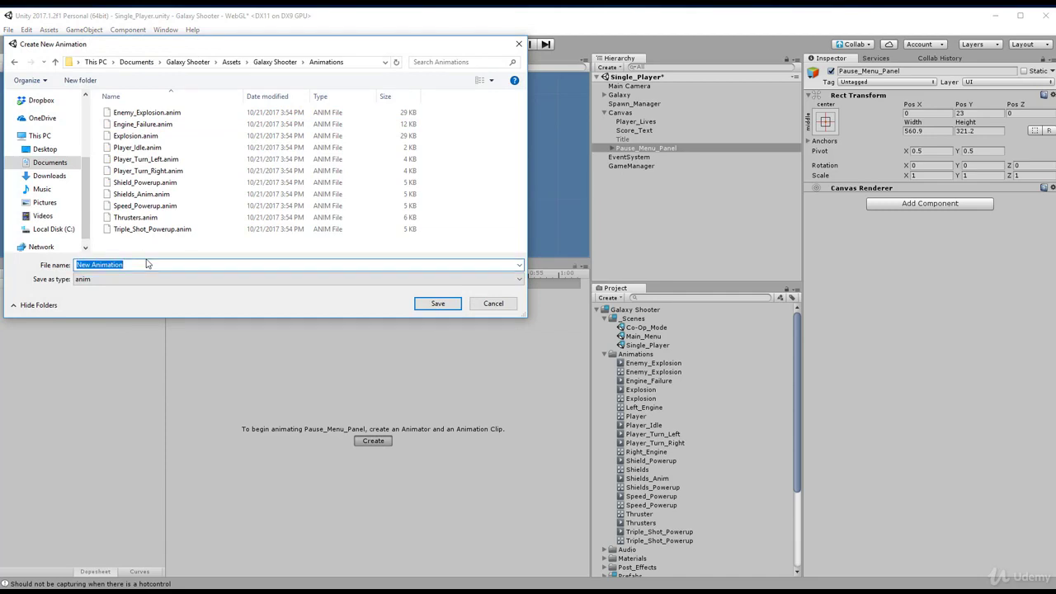
text(Pause_Menu_Animation)
click(430, 309)
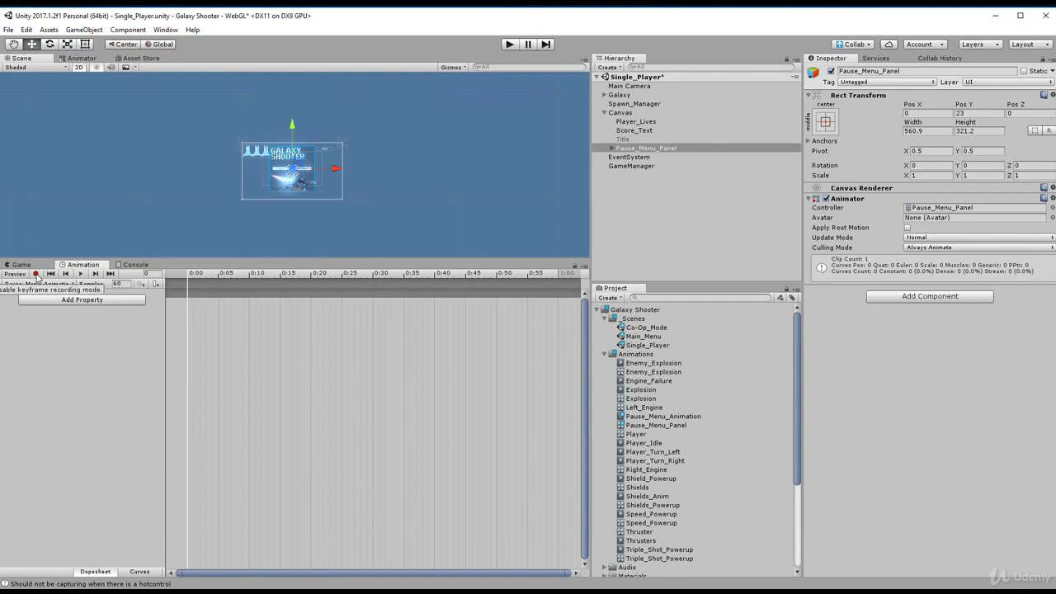
In record mode, key the panel above the screen at Pos Y 542 on frame 0.
click(36, 274)
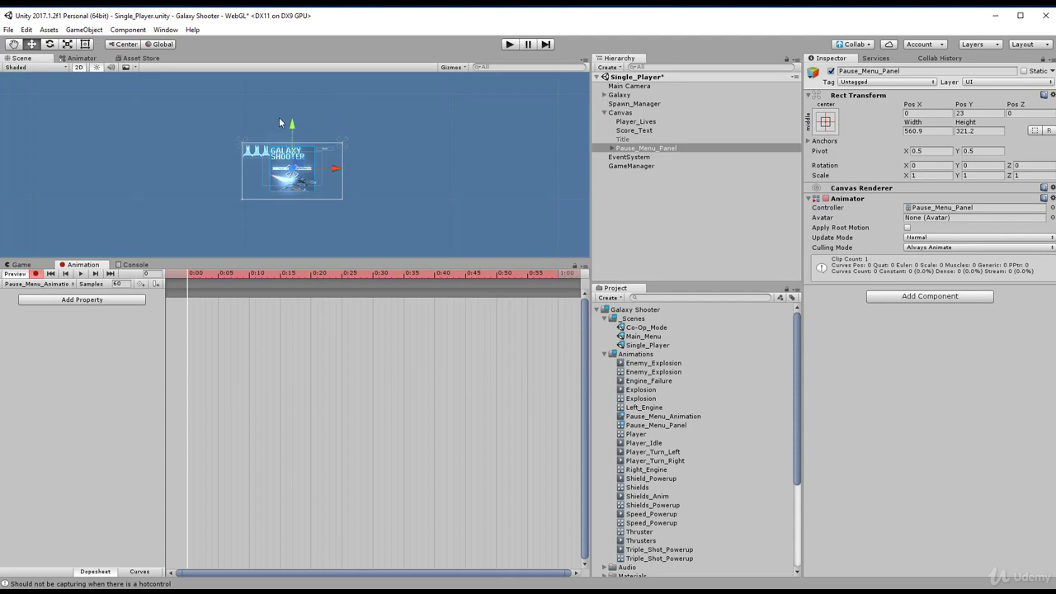
drag(292, 128, 300, 69)
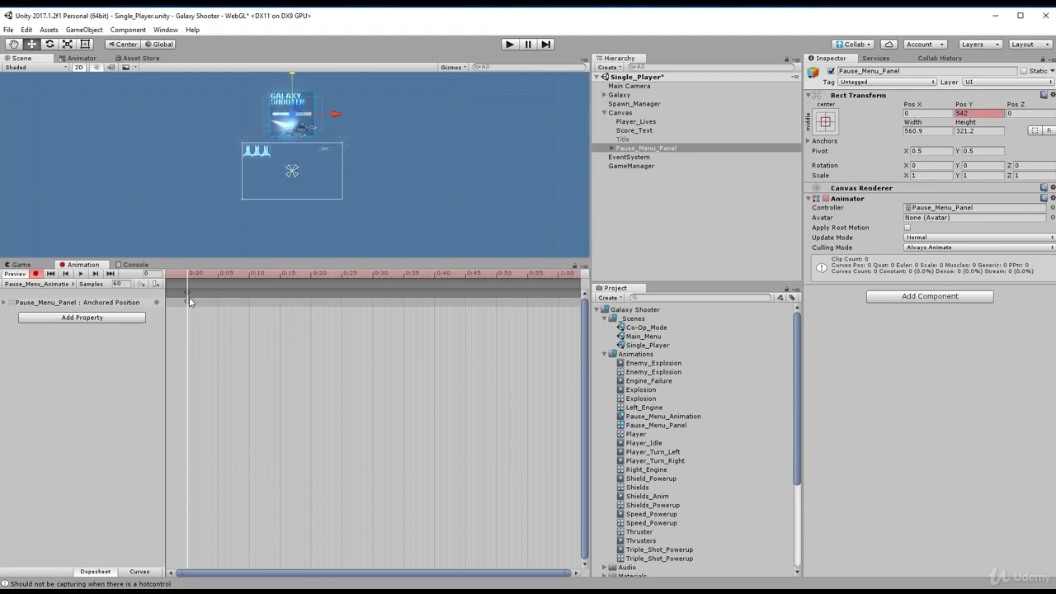
click(188, 301)
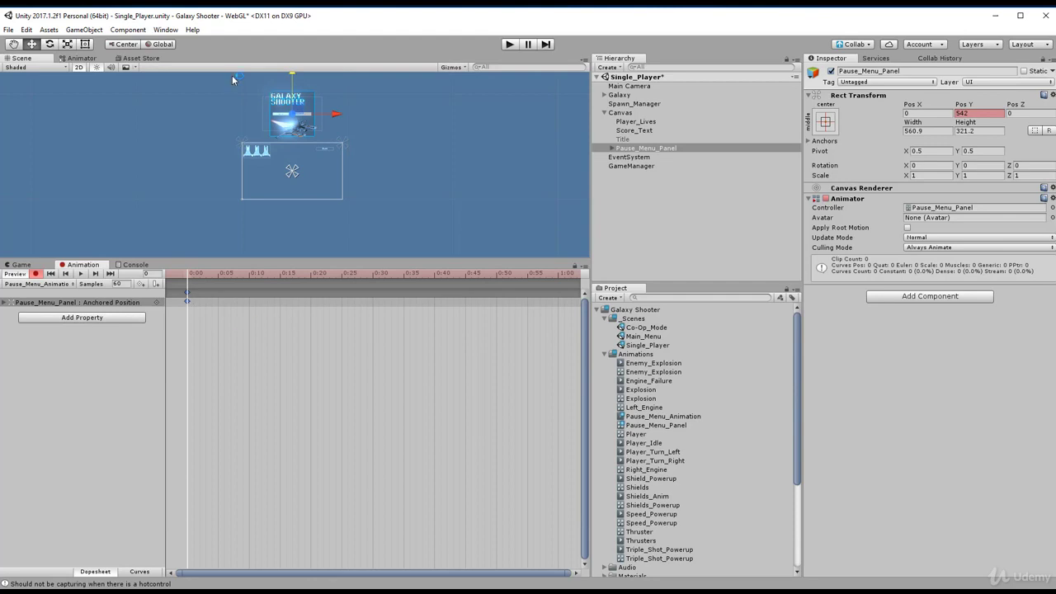
click(35, 274)
click(21, 265)
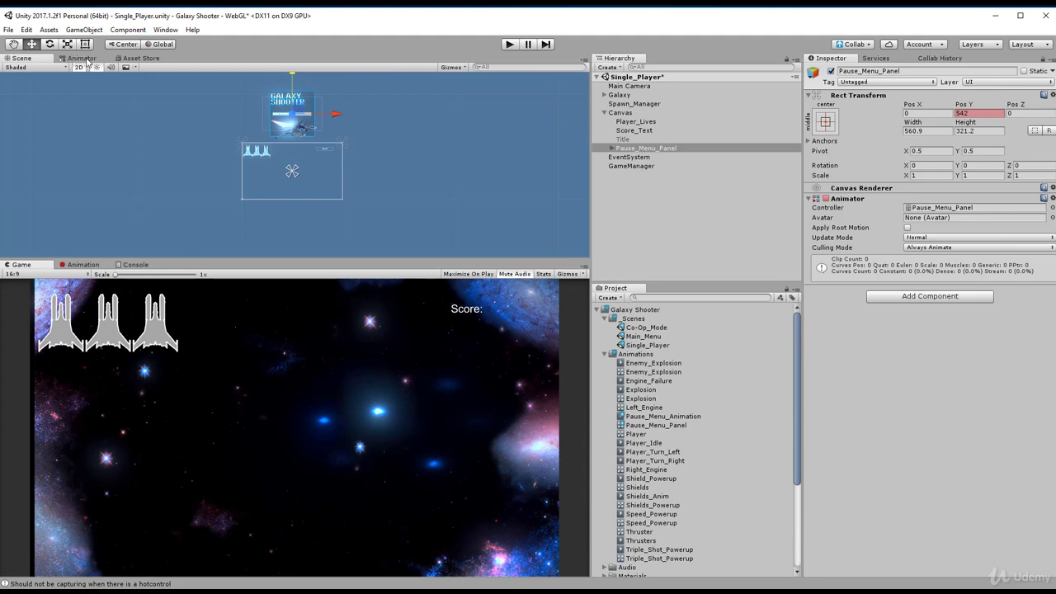
click(89, 265)
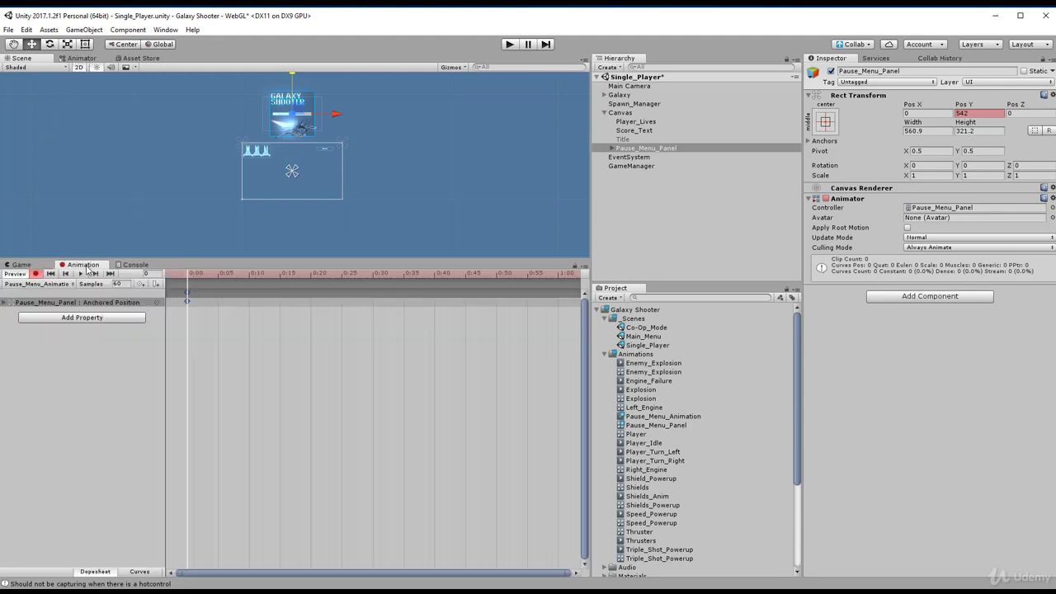
At frame 5, key the panel back down into view near Pos Y -4.
click(217, 276)
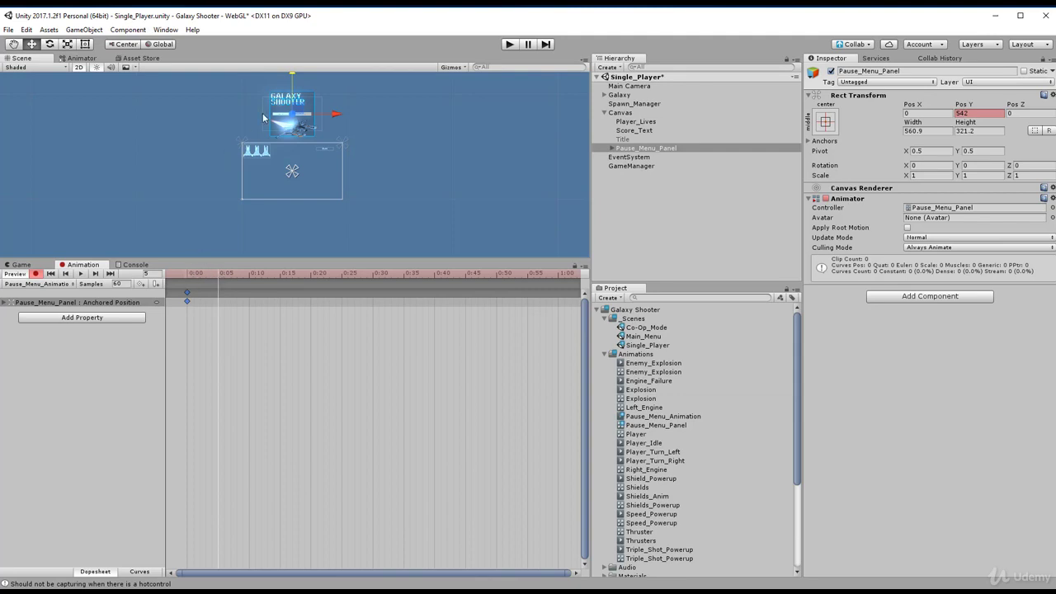
drag(293, 72, 293, 125)
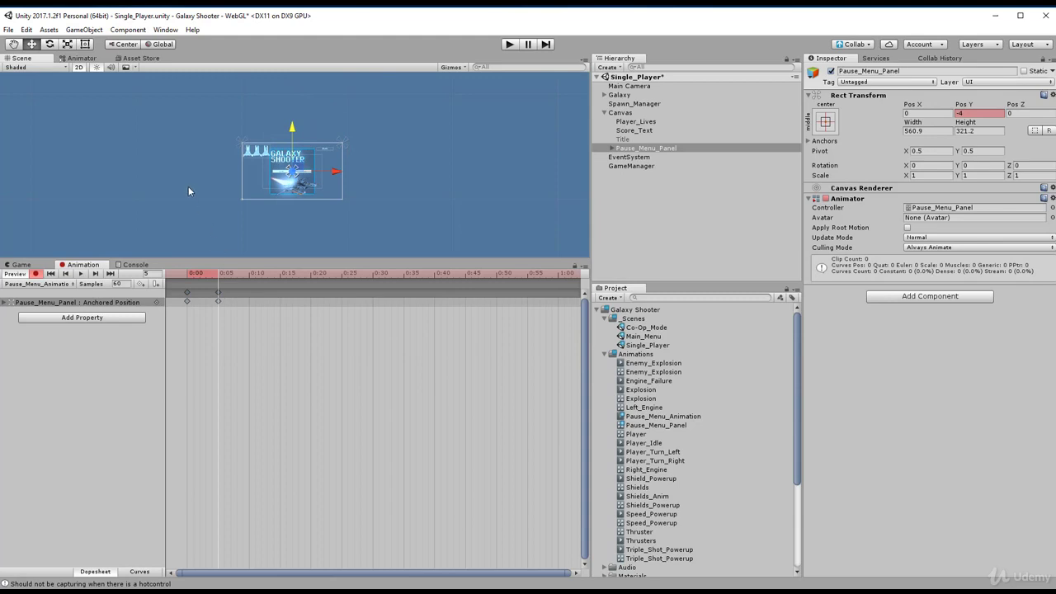
click(22, 265)
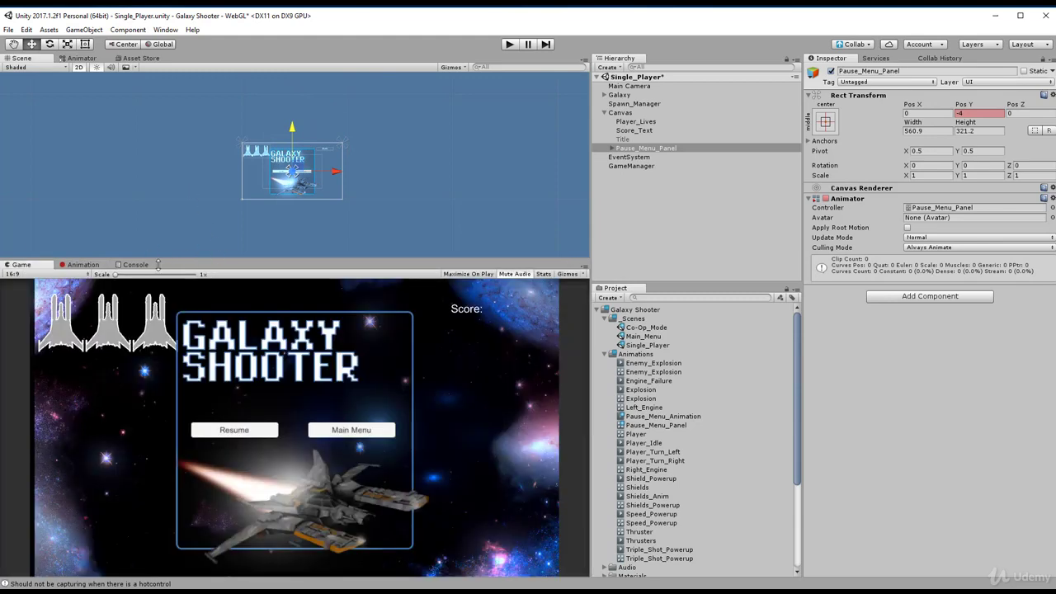
drag(292, 130, 292, 133)
Turn off keyframe recording and preview the panel's slide-in.
click(84, 265)
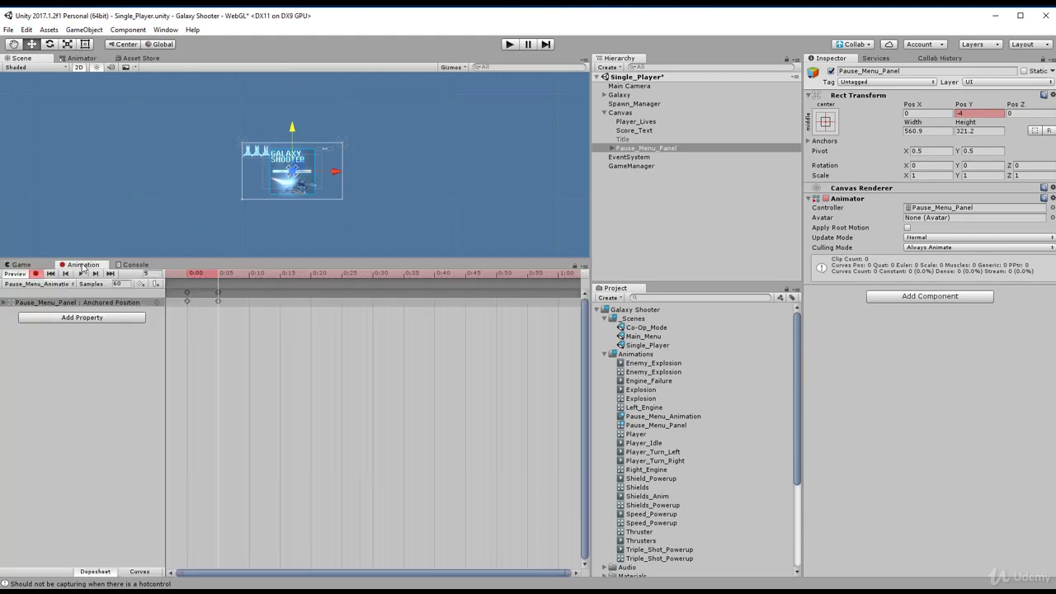
click(37, 274)
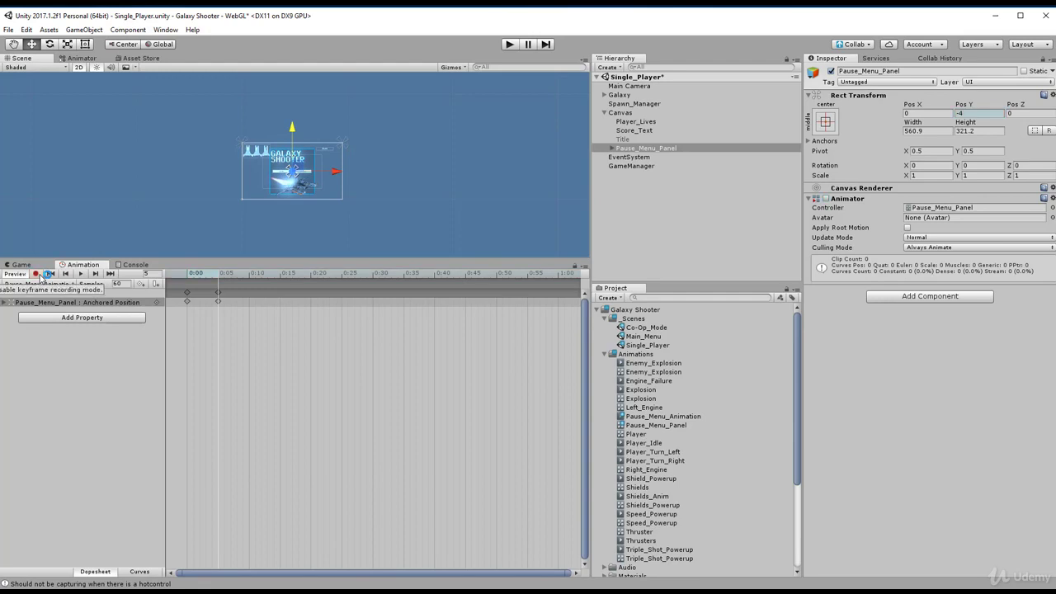
click(118, 283)
click(80, 274)
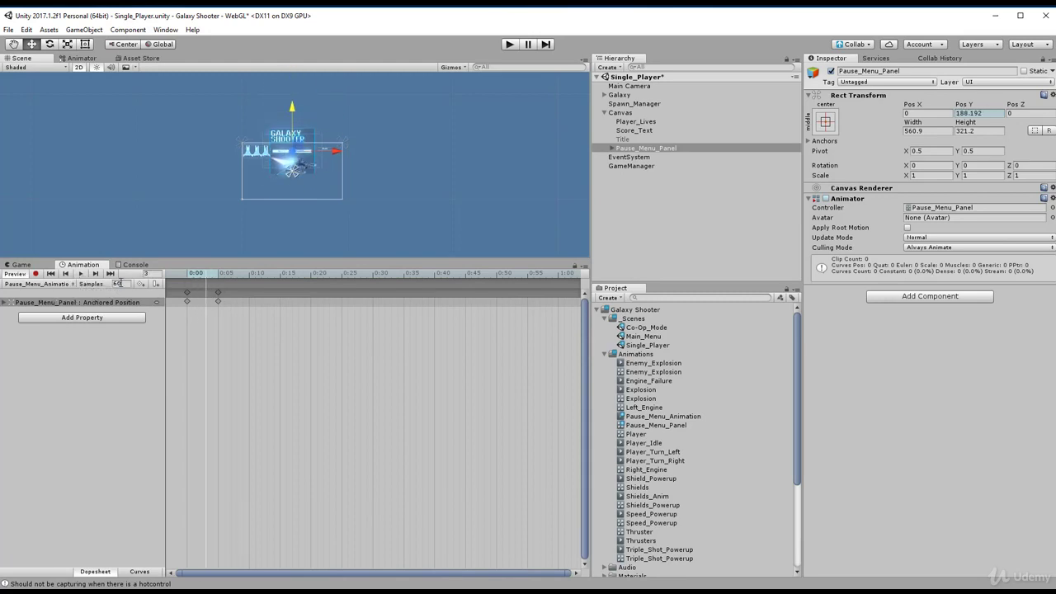
Change the clip's Samples from 60 to 5 and preview the slower slide.
click(118, 283)
text(5)
key(Return)
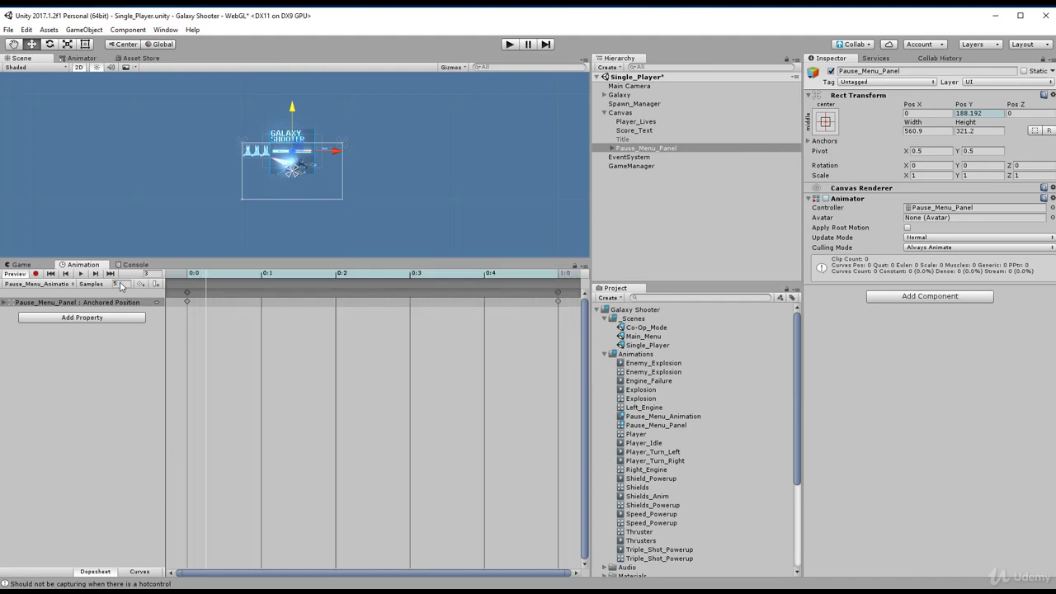
click(80, 274)
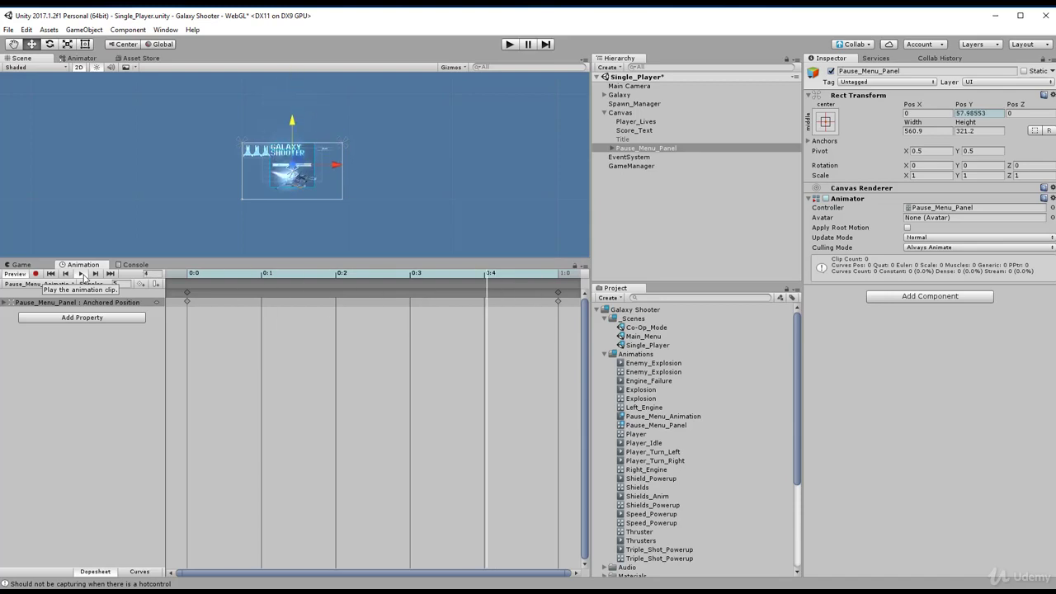
click(81, 273)
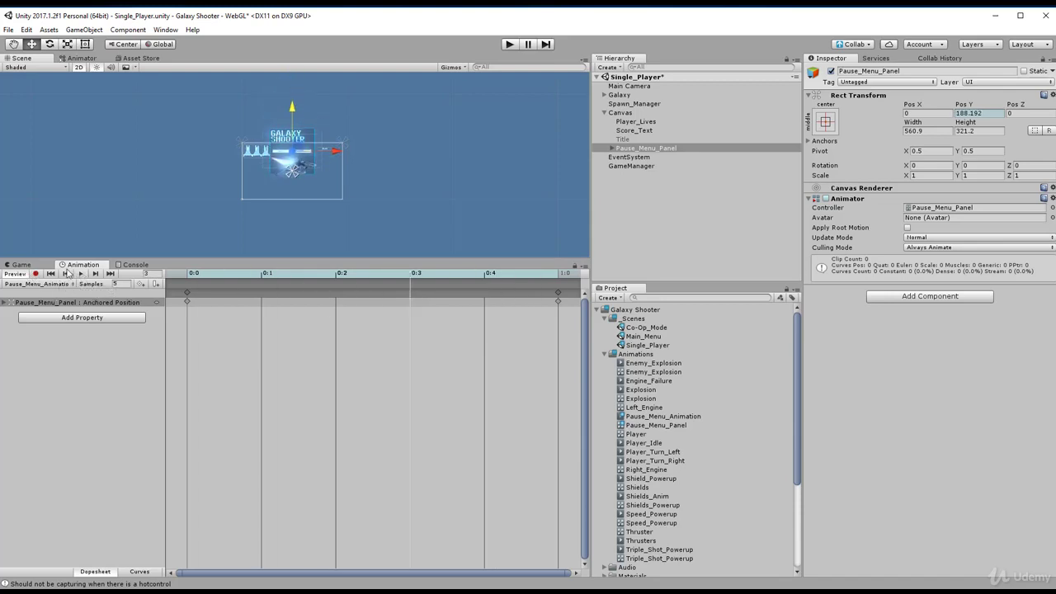
Open the Pause_Menu_Panel controller in the Animator, reposition its state, and play-test the game.
click(639, 140)
click(644, 148)
click(27, 266)
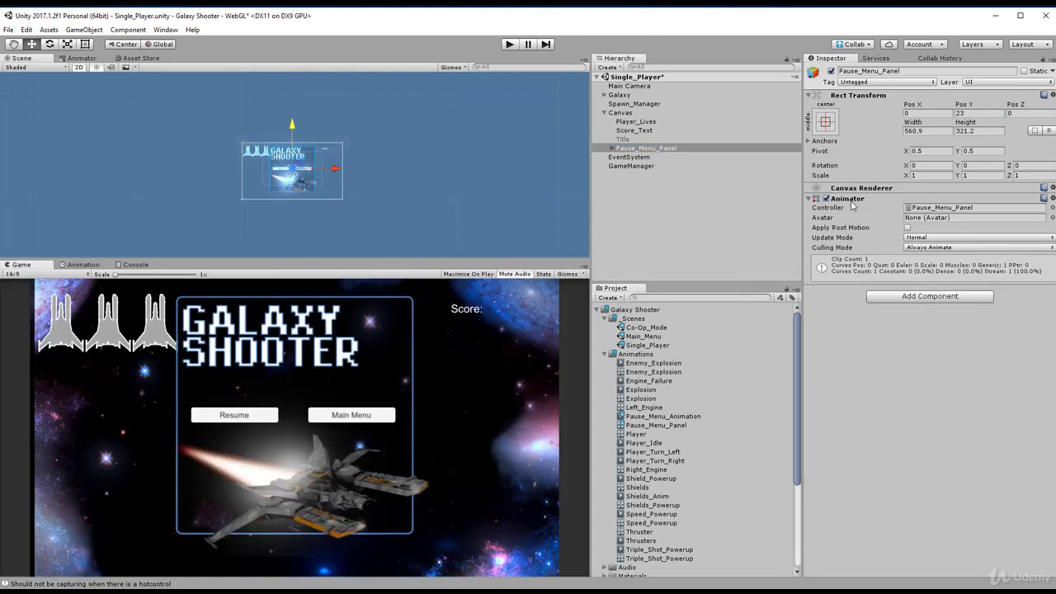
click(928, 209)
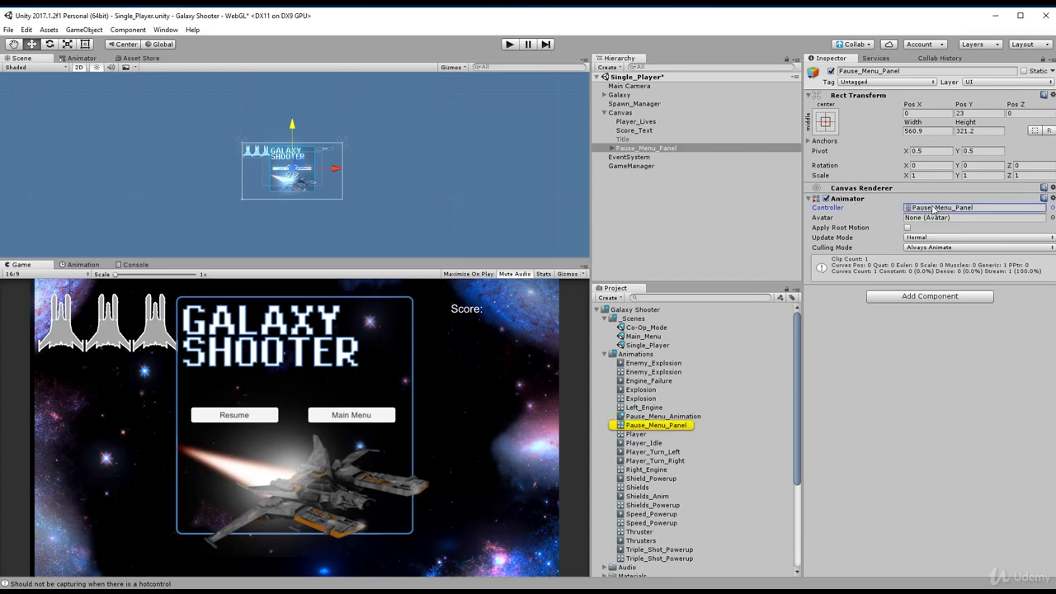
double_click(930, 209)
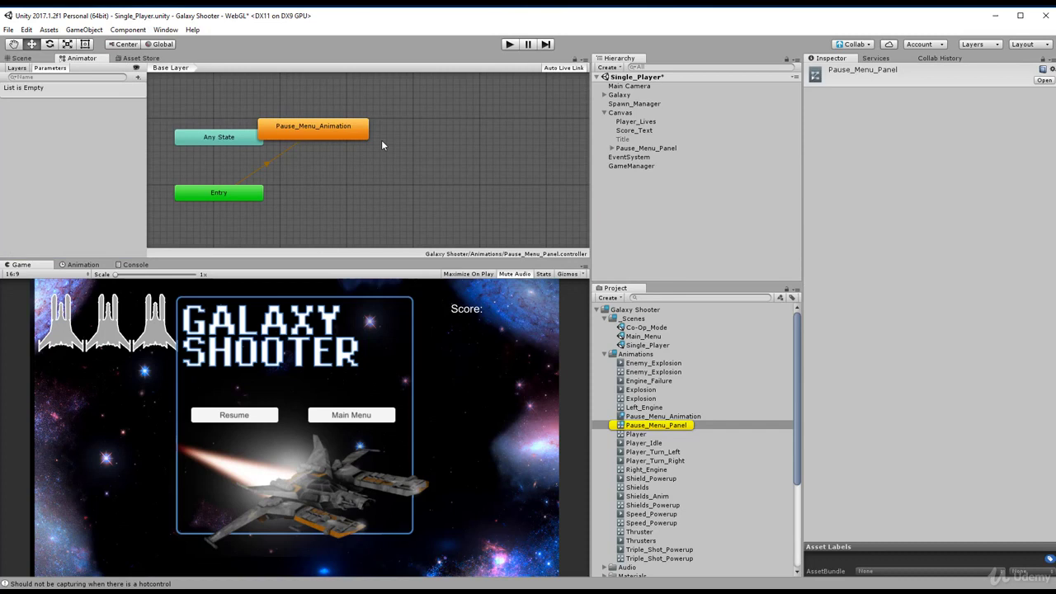
drag(331, 125, 399, 127)
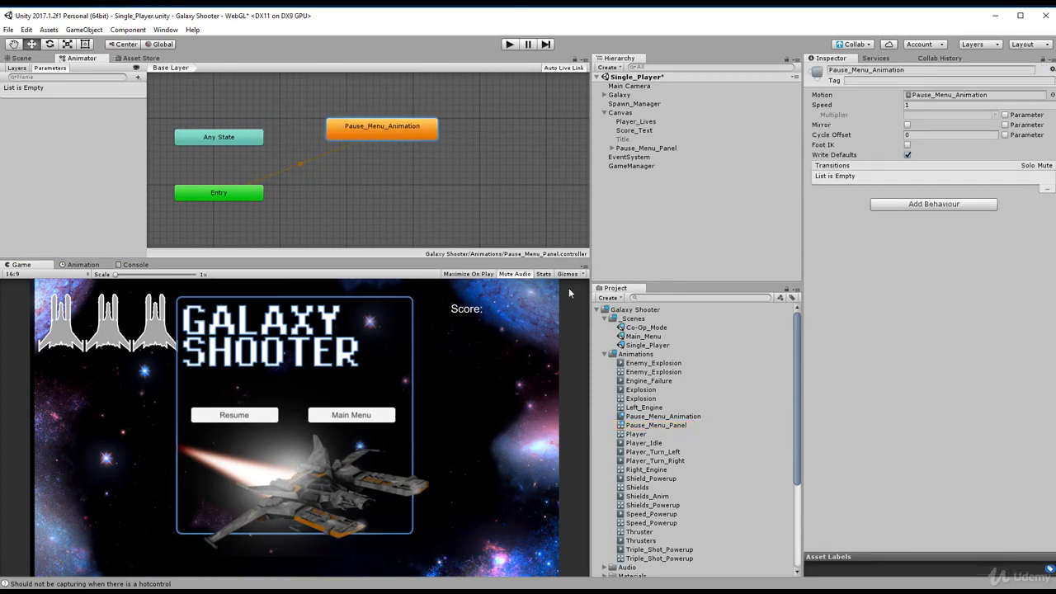
click(510, 44)
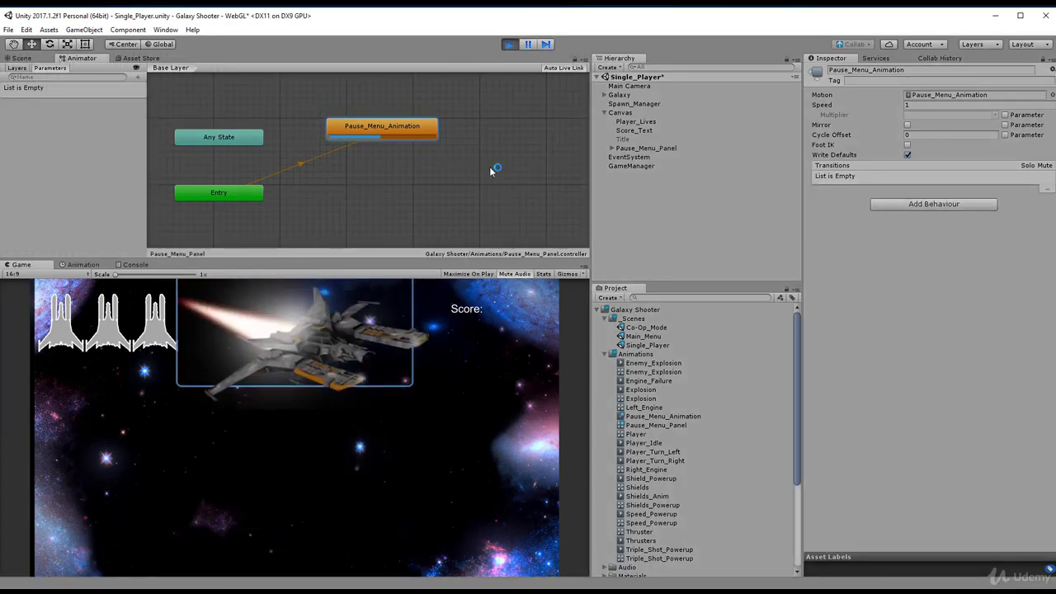
Turn off Loop Time on the Pause_Menu_Animation clip and save the scene with Ctrl+S.
click(509, 43)
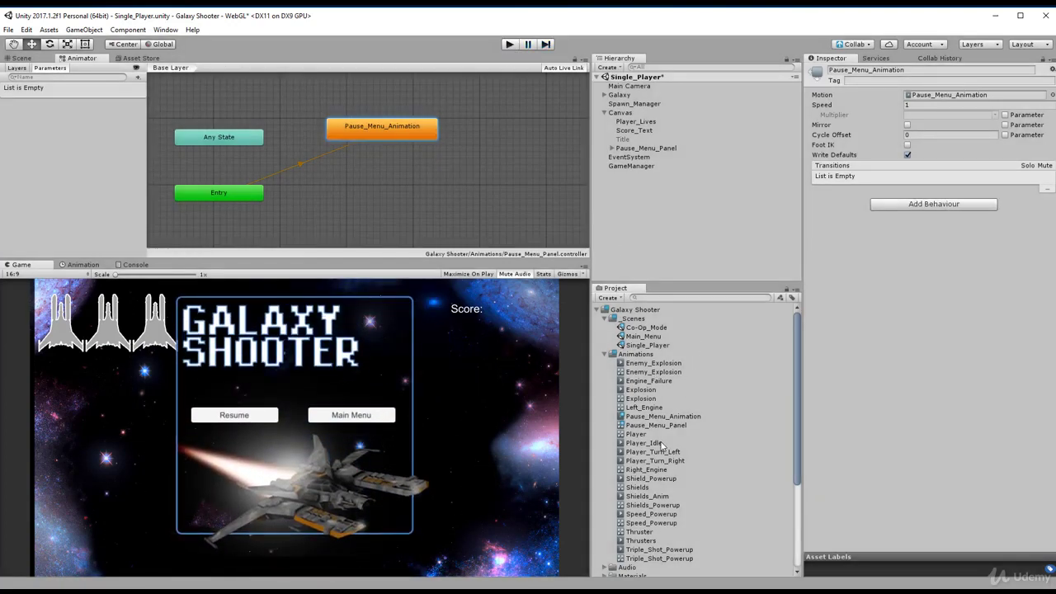
click(658, 416)
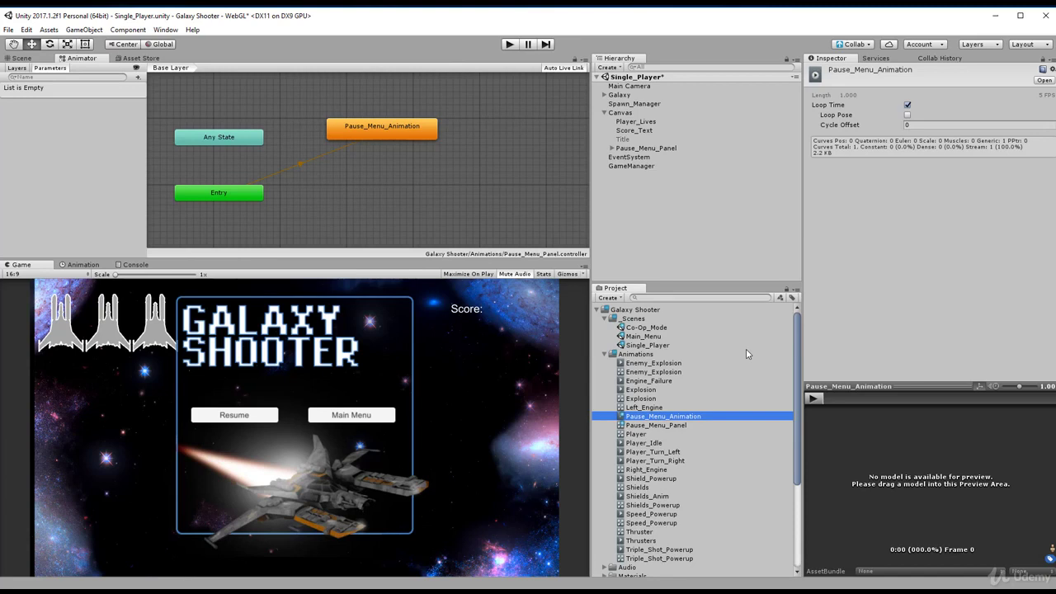
click(908, 104)
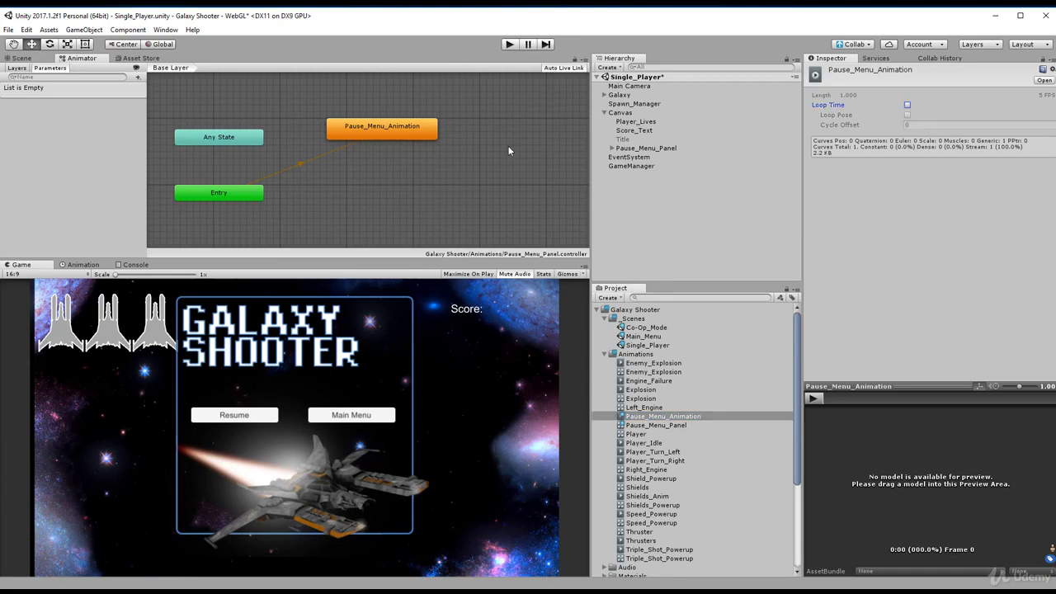
key(ctrl+s)
Play-test the game and click Resume to dismiss the pause menu.
click(509, 43)
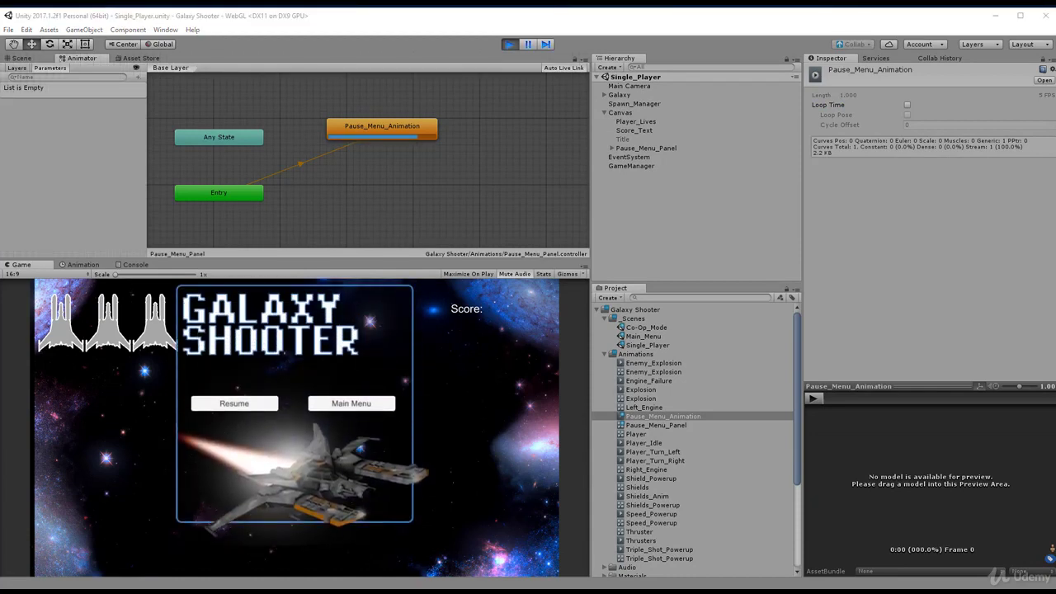
click(508, 44)
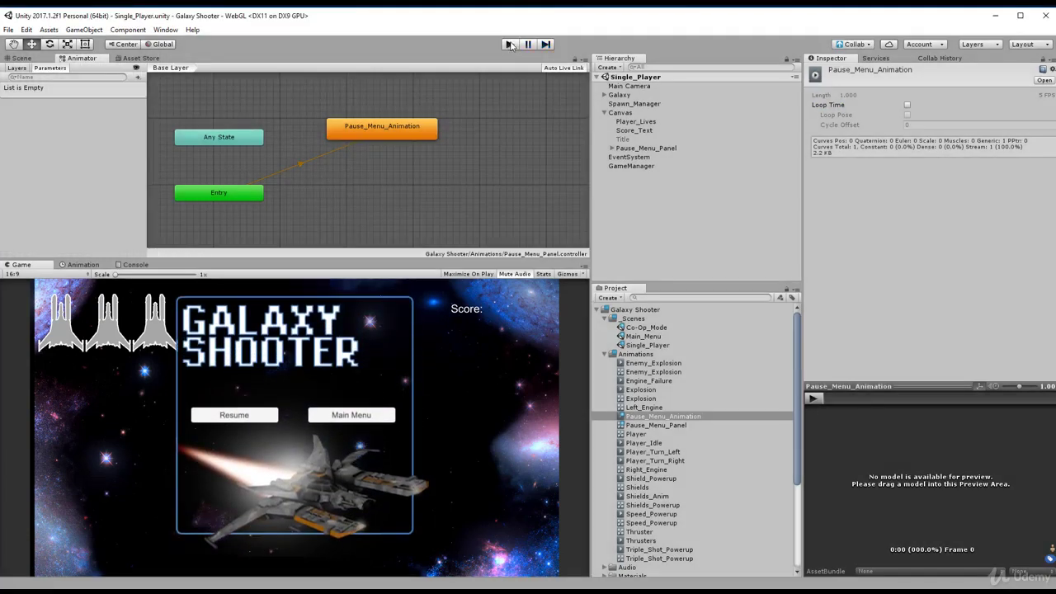
key(ctrl+p)
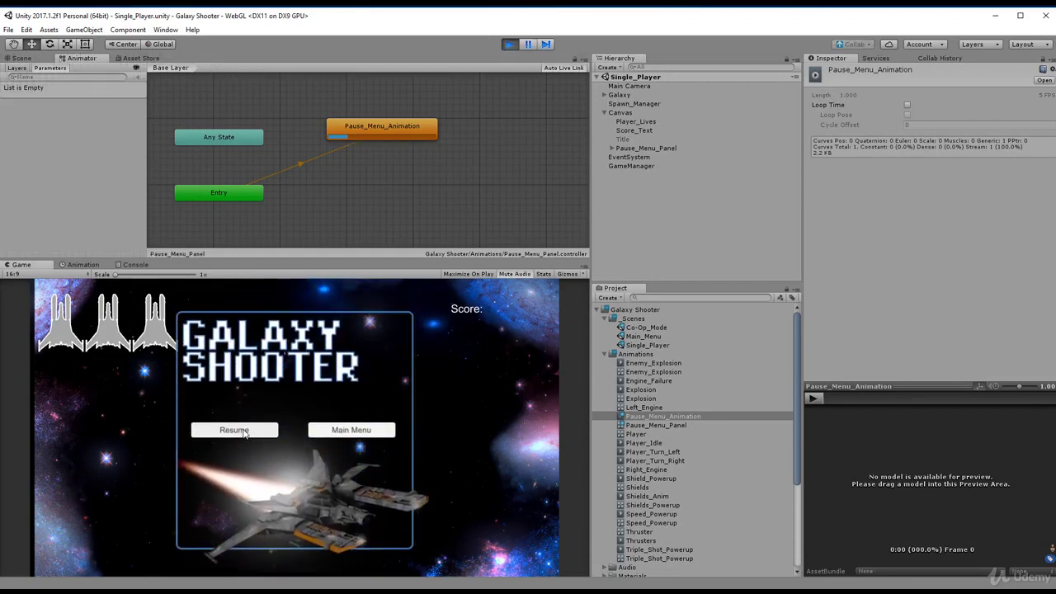
click(243, 429)
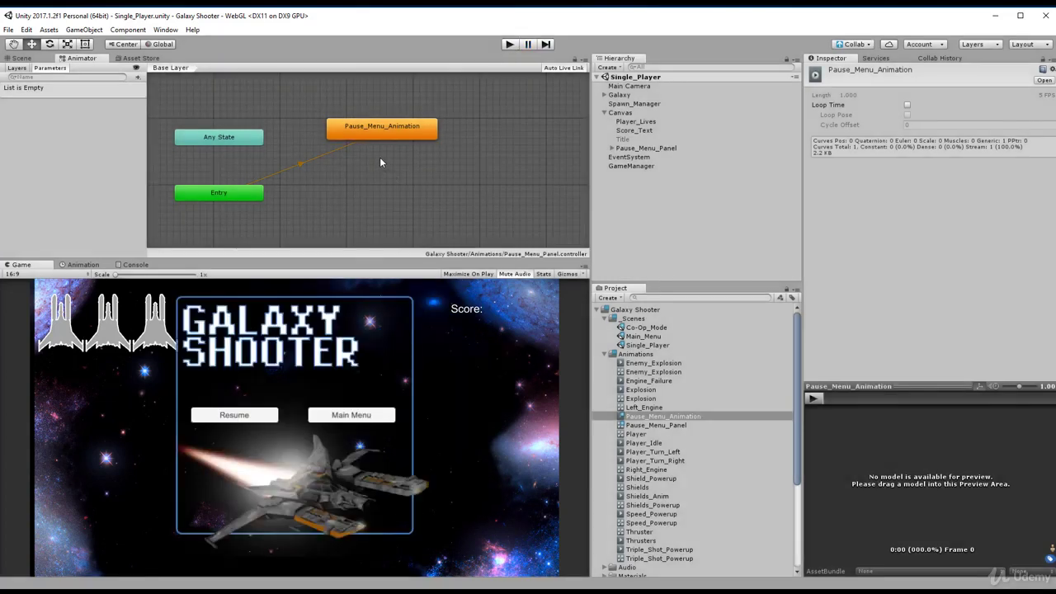
Add an empty New State to the graph and rename the clip state to Empty.
mouse_move(379, 131)
mouse_down()
mouse_move(437, 115)
mouse_move(418, 107)
mouse_move(393, 117)
mouse_up()
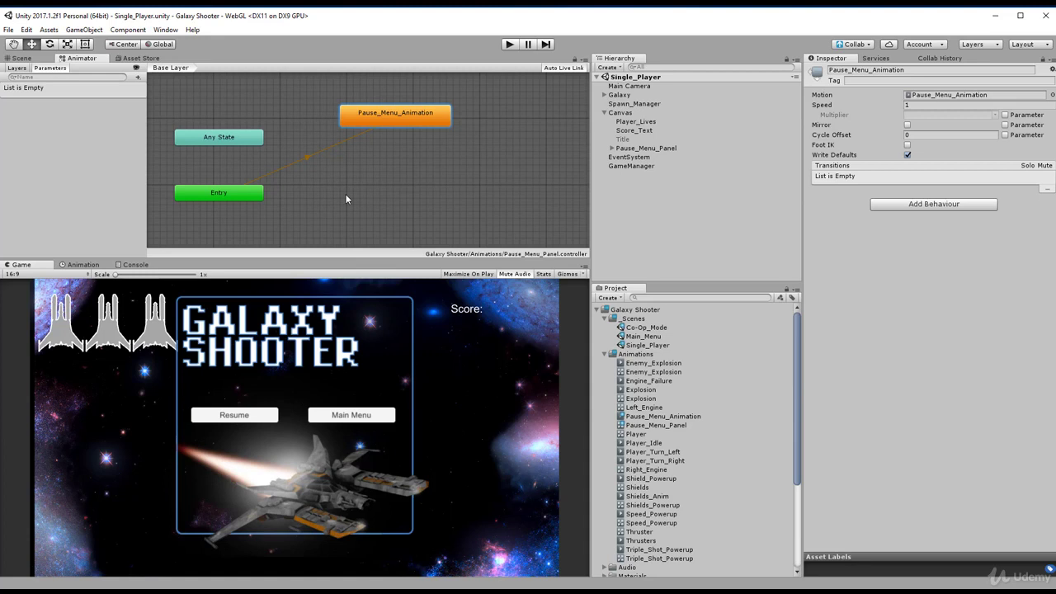
right_click(401, 198)
mouse_move(437, 201)
click(546, 202)
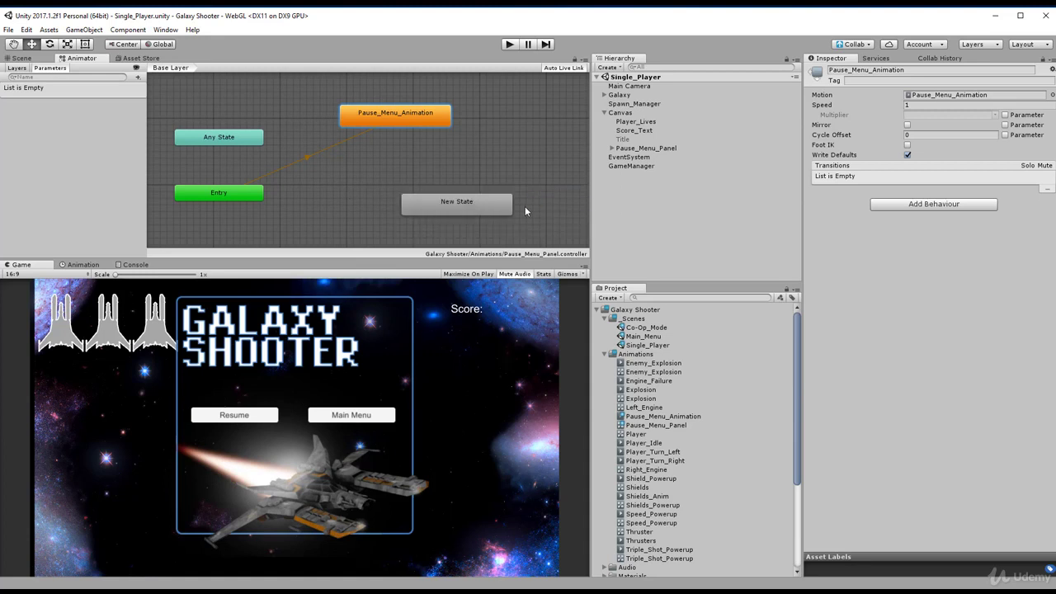
click(869, 71)
text(E)
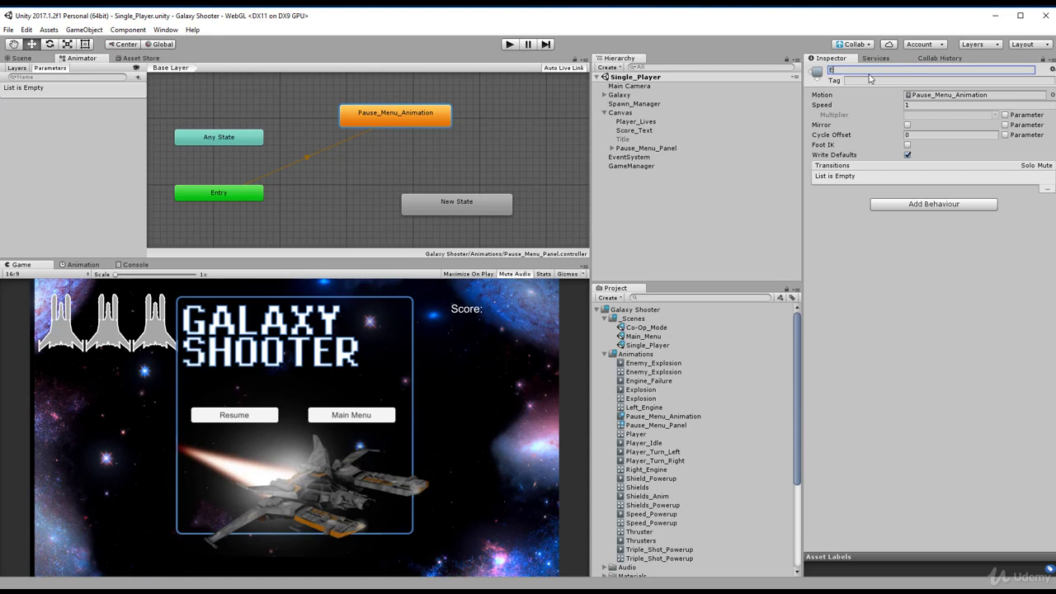
text(mpty)
key(Return)
Move New State next to Entry and rename the clip state to Pause_Menu_Animate.
drag(464, 202, 410, 194)
right_click(376, 191)
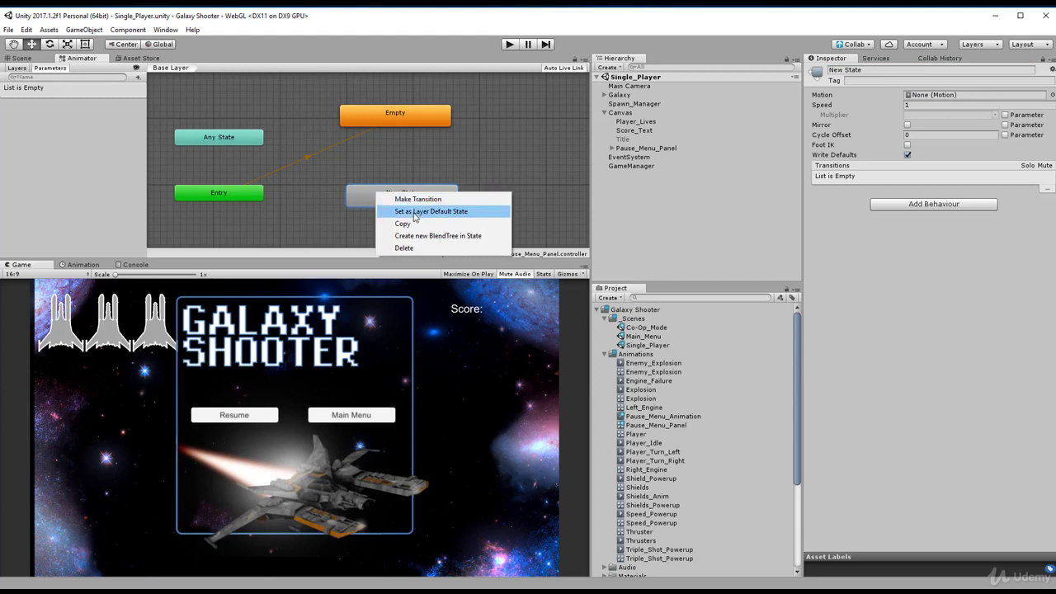
click(435, 173)
click(415, 192)
right_click(415, 192)
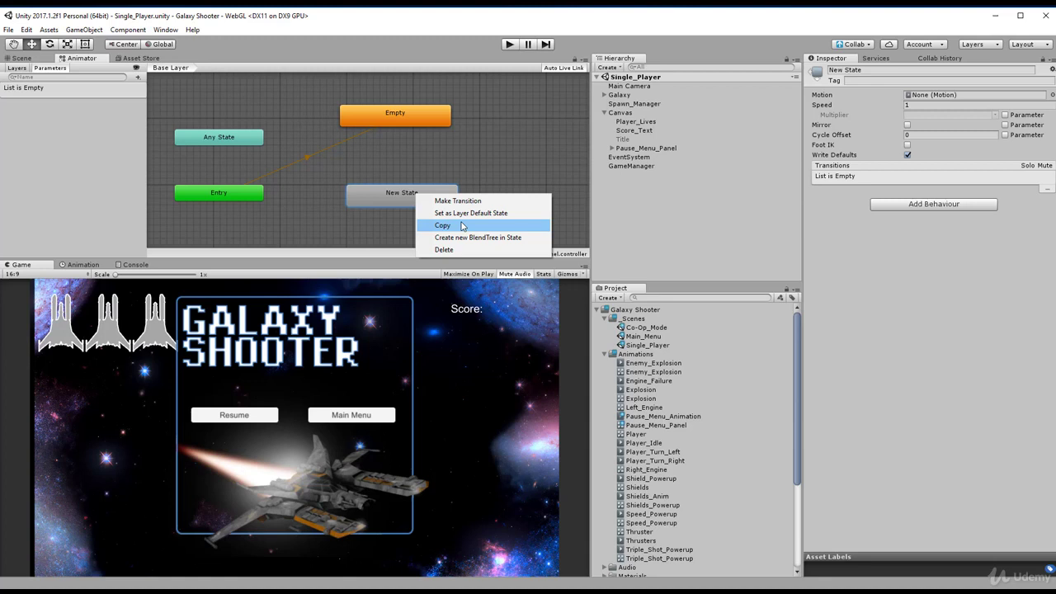
click(403, 199)
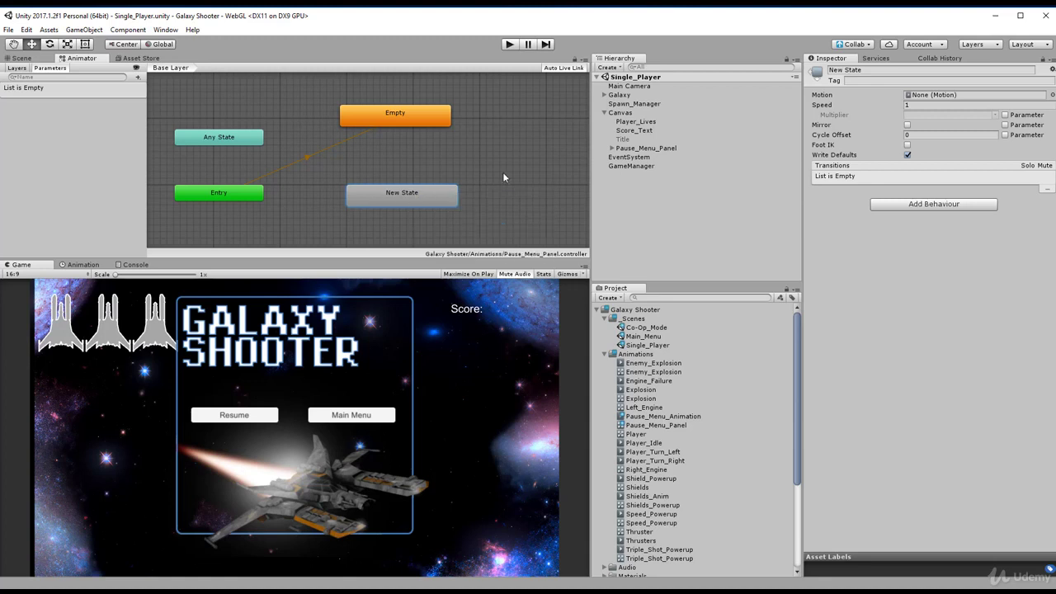
click(416, 120)
click(879, 71)
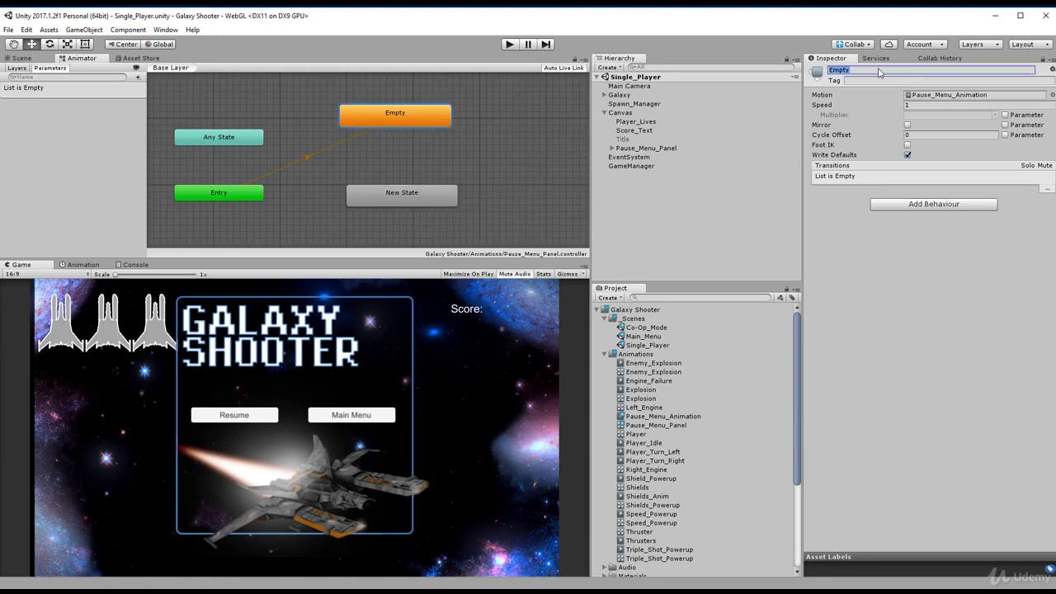
text(Pause_Menu_Animate)
key(Return)
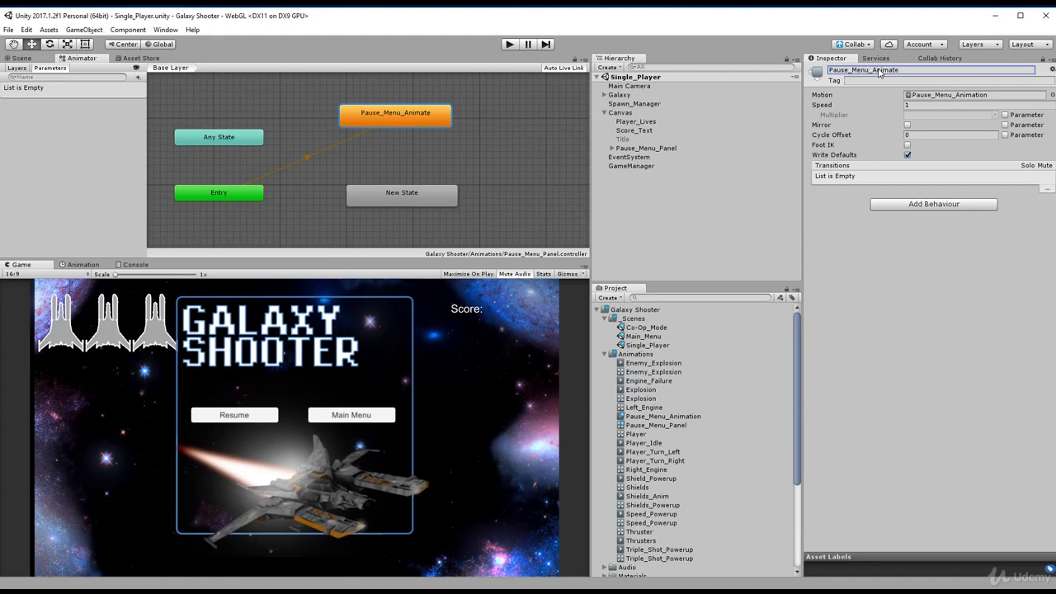
Rename New State to Empty and set it as the Layer Default State.
click(384, 195)
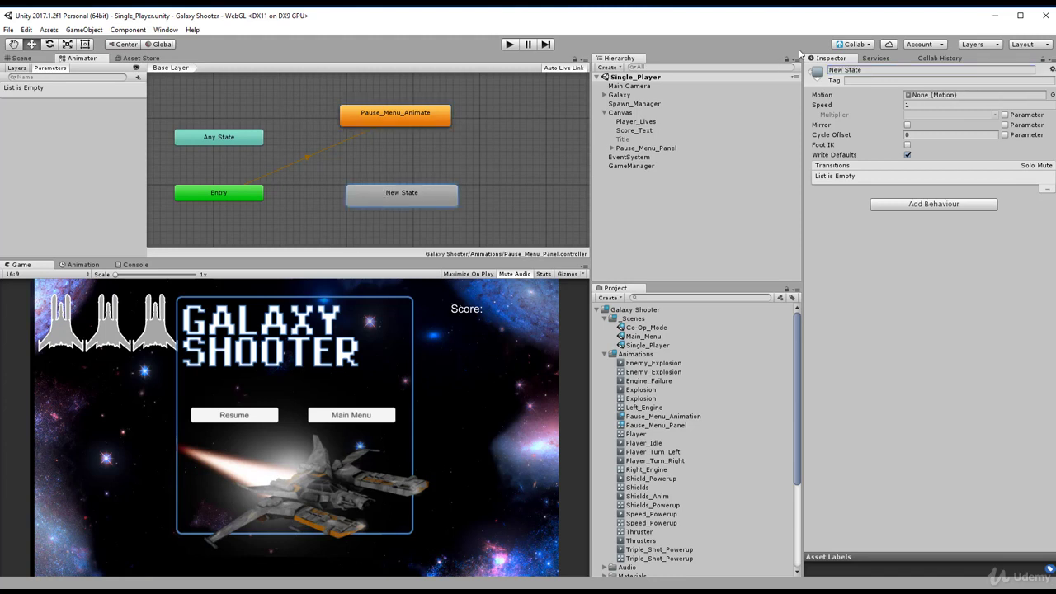
click(876, 71)
text(Empty)
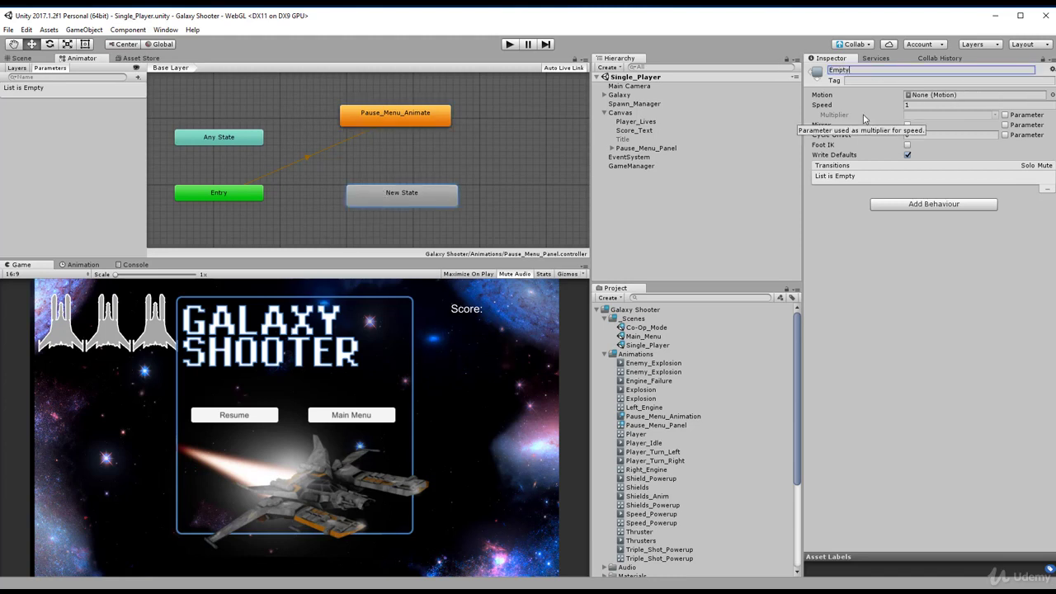
key(Return)
right_click(420, 195)
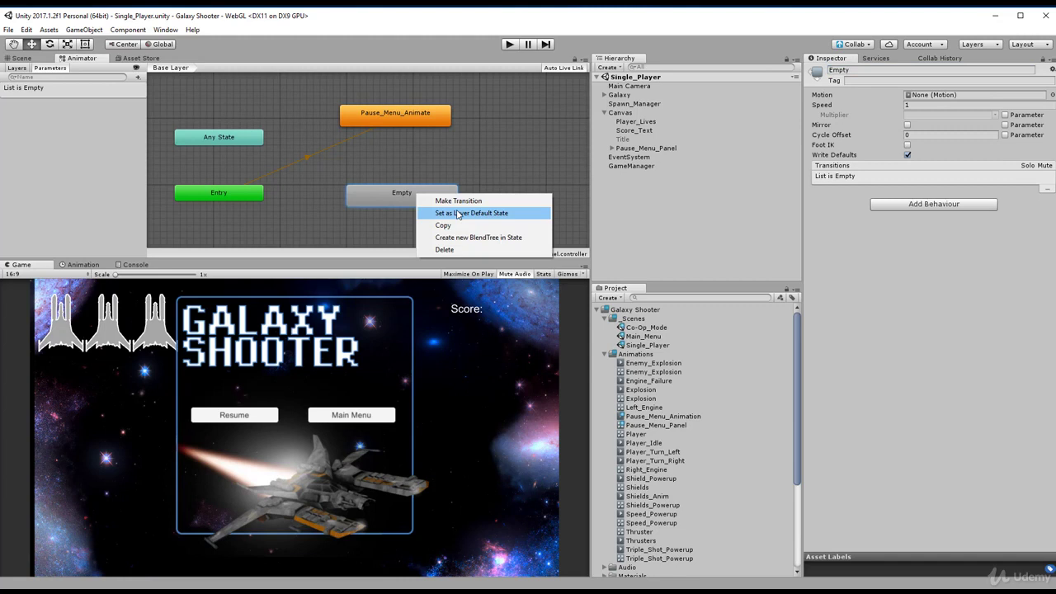
click(457, 212)
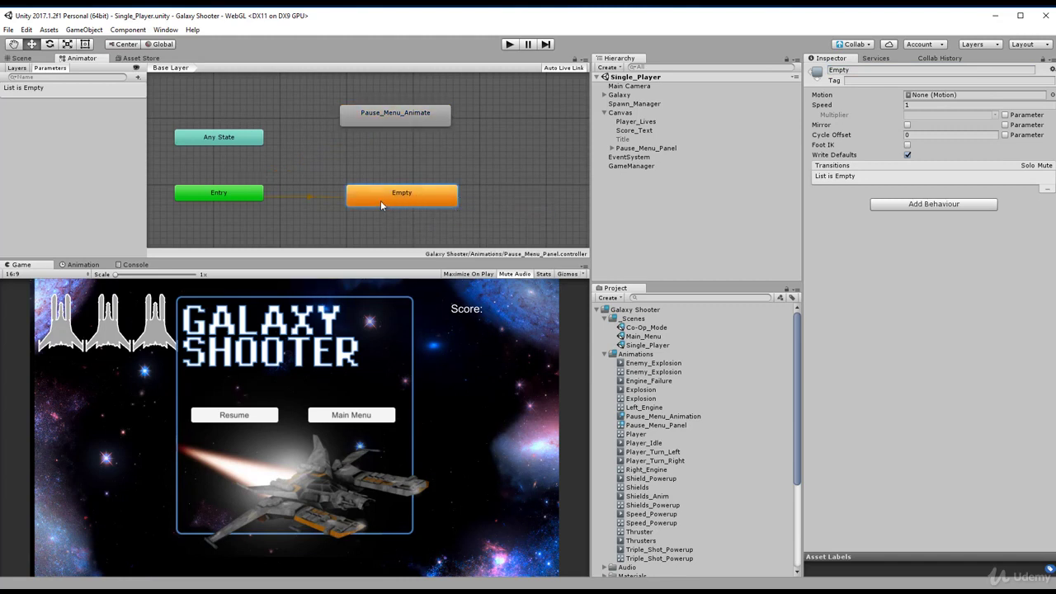
Set Pause_Menu_Panel's Rect Transform Pos Y to 500 in the Inspector.
click(397, 118)
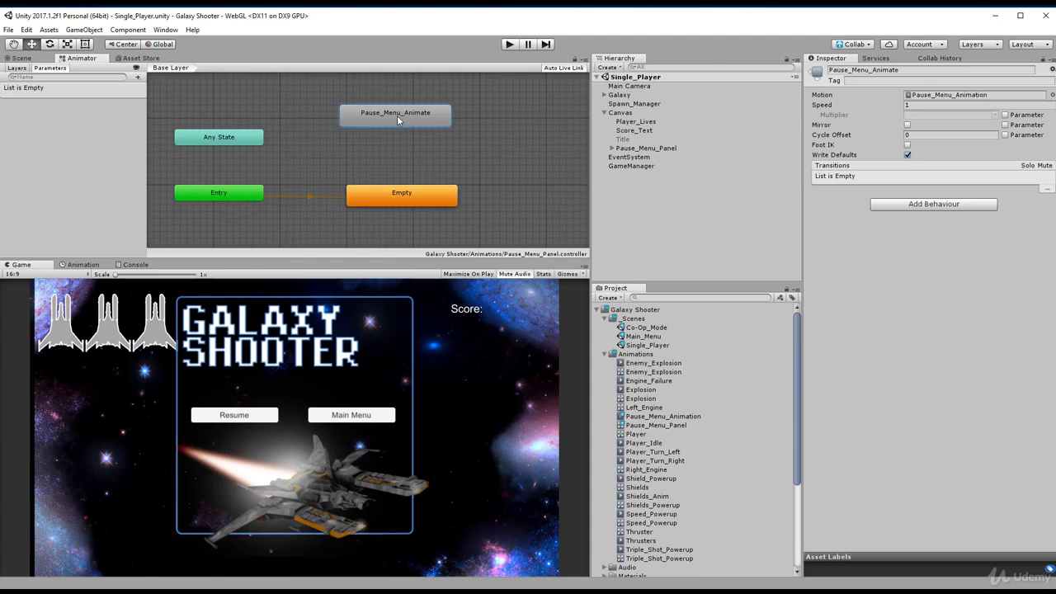
click(643, 149)
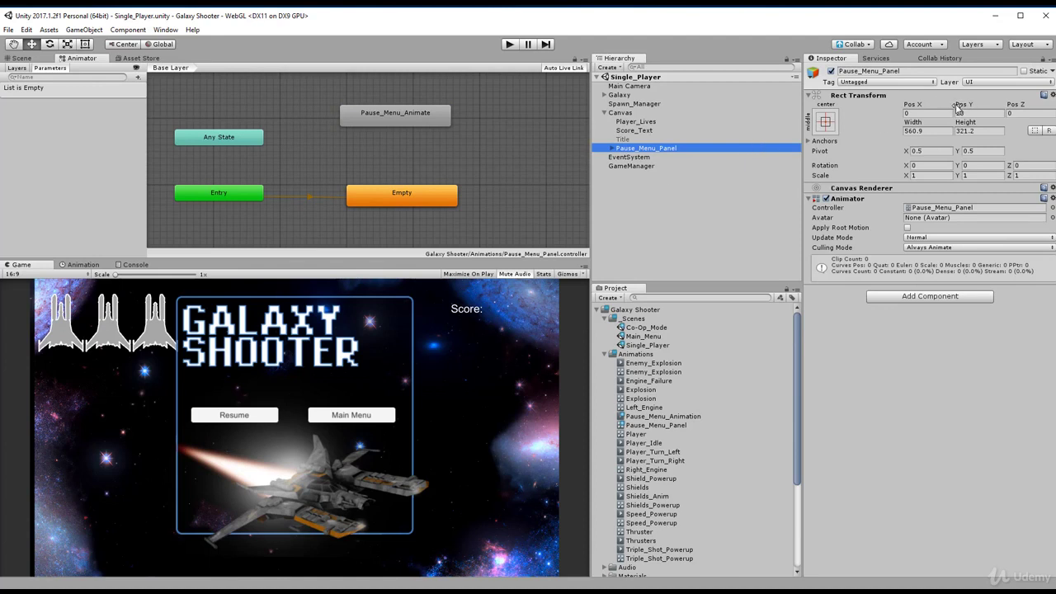
drag(957, 107, 1019, 111)
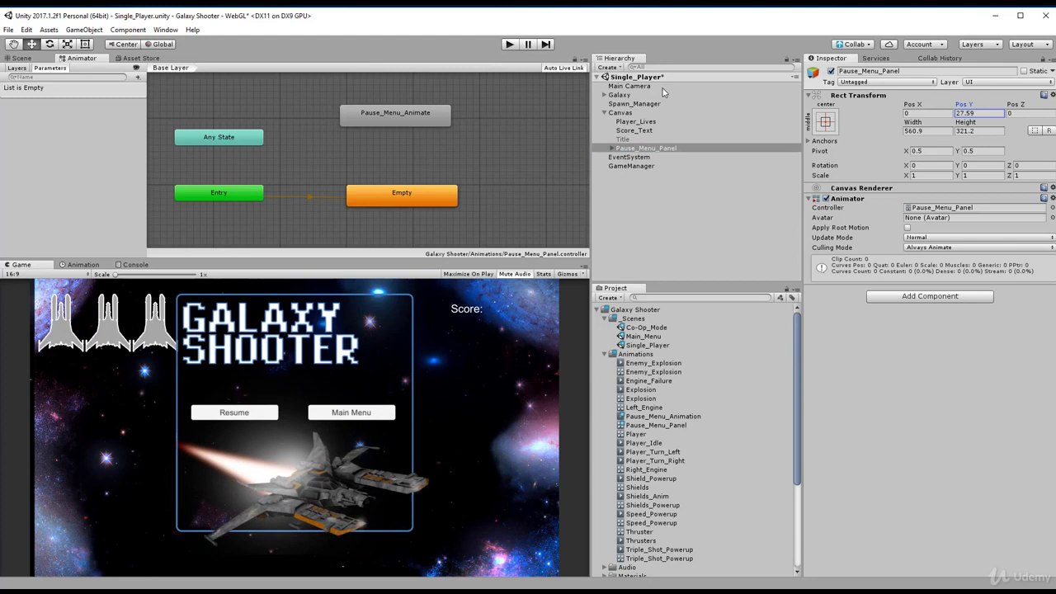
drag(623, 140, 631, 148)
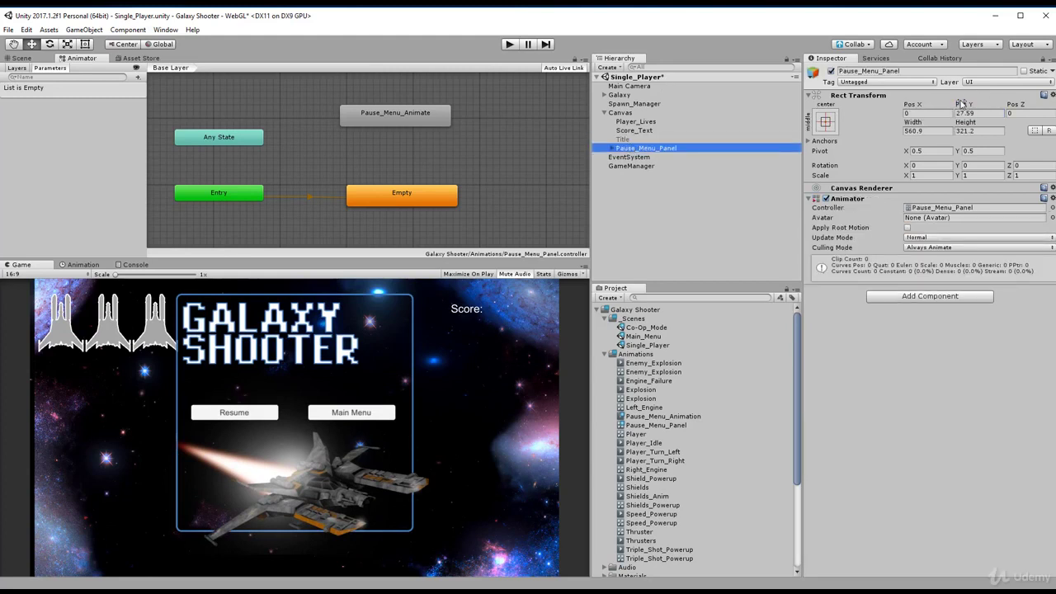
drag(961, 104, 7, 137)
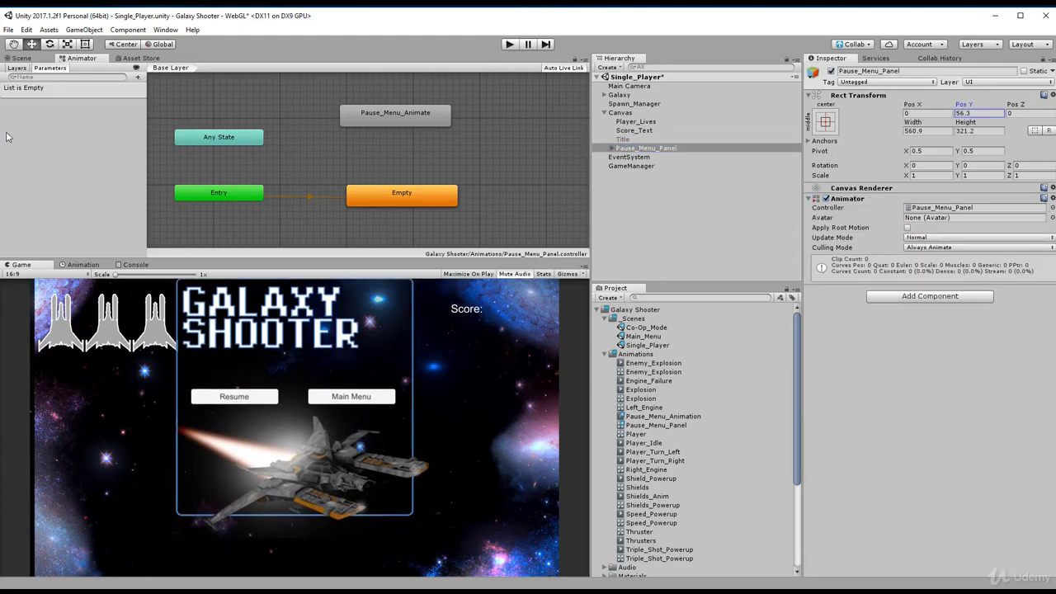
click(979, 114)
text(150)
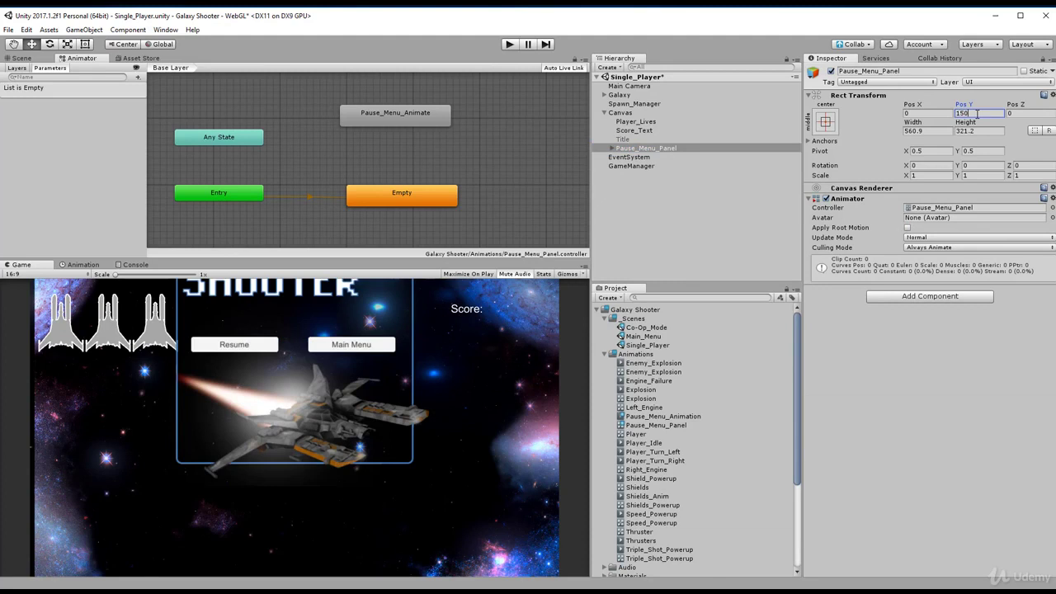
key(BackSpace)
key(BackSpace)
key(BackSpace)
text(50)
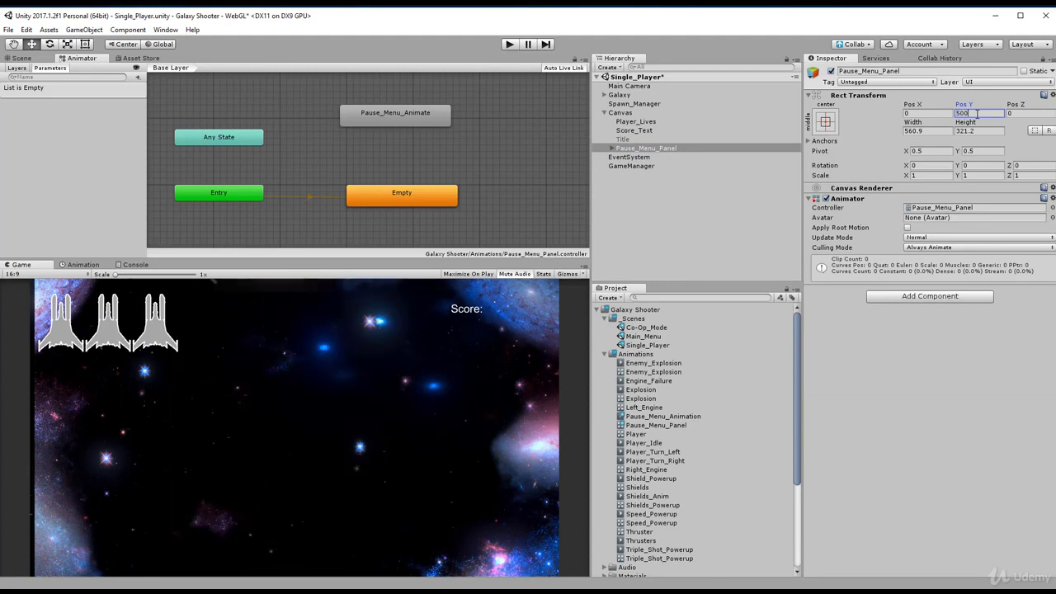
click(640, 138)
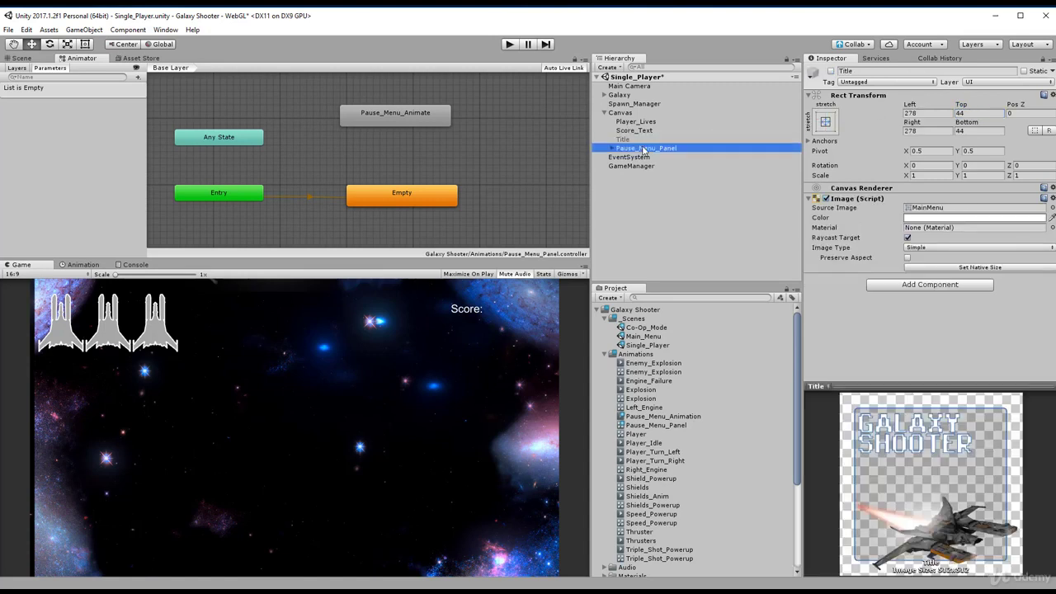
Reselect Pause_Menu_Panel and nudge the Pause_Menu_Animate state in the Animator graph.
click(646, 148)
click(357, 173)
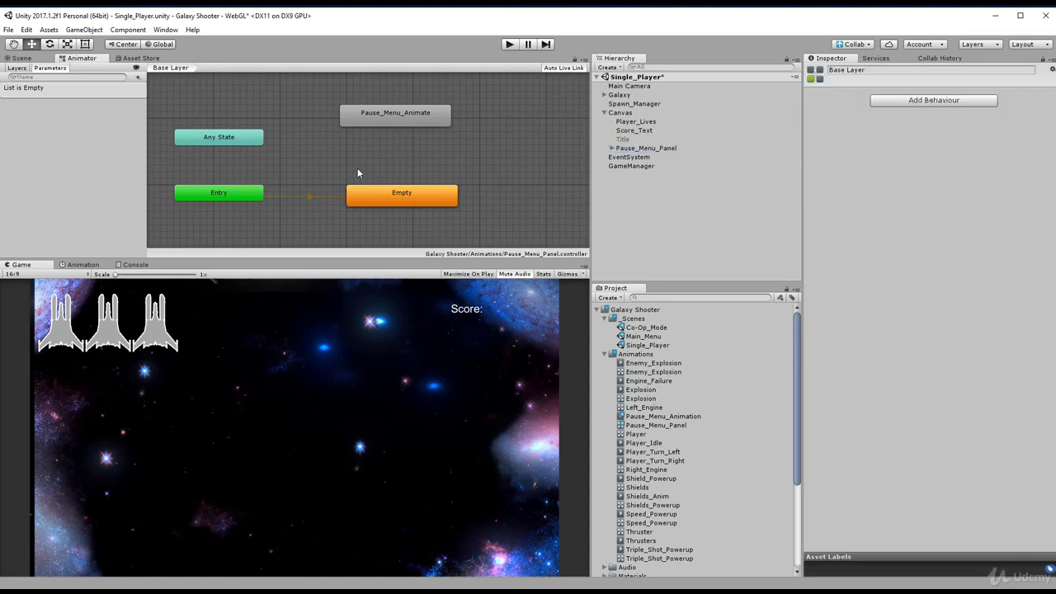
right_click(389, 198)
click(377, 90)
mouse_move(393, 119)
mouse_down()
mouse_move(361, 117)
mouse_move(393, 122)
mouse_up()
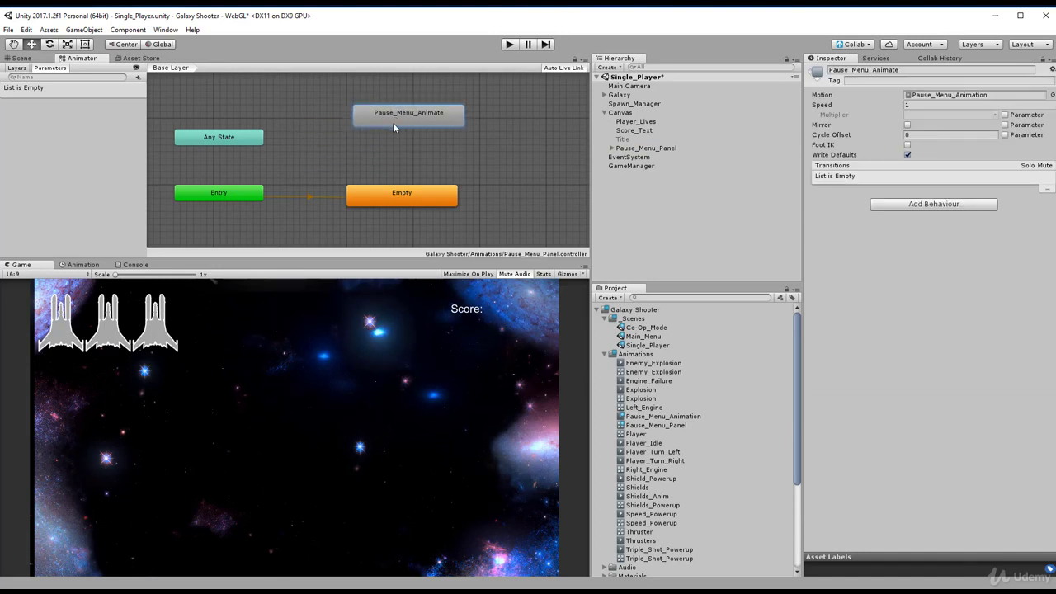
Add a Bool parameter named isPaused, leaving it unchecked.
click(138, 78)
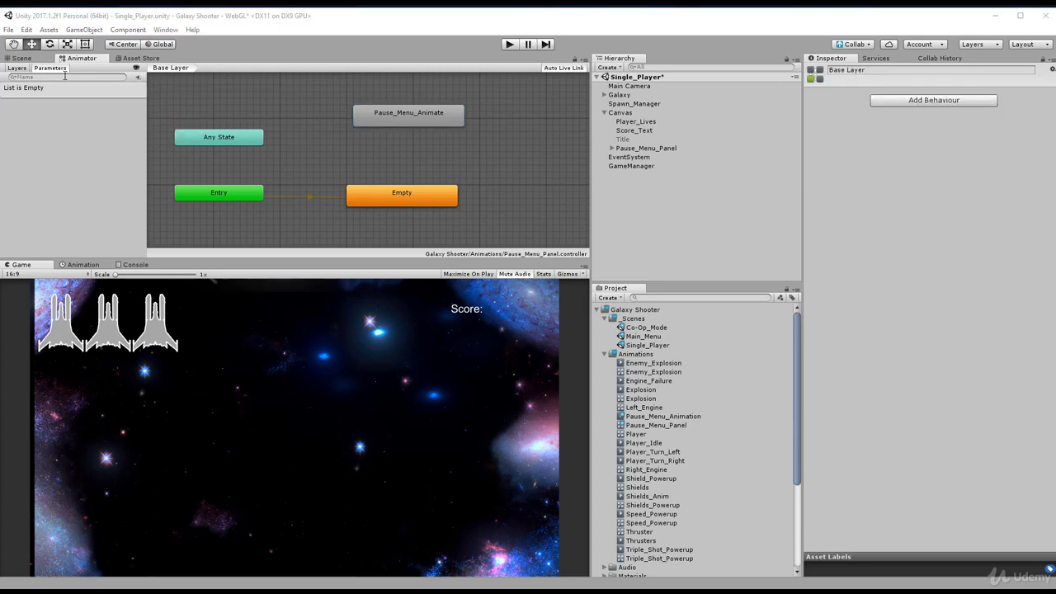
click(138, 78)
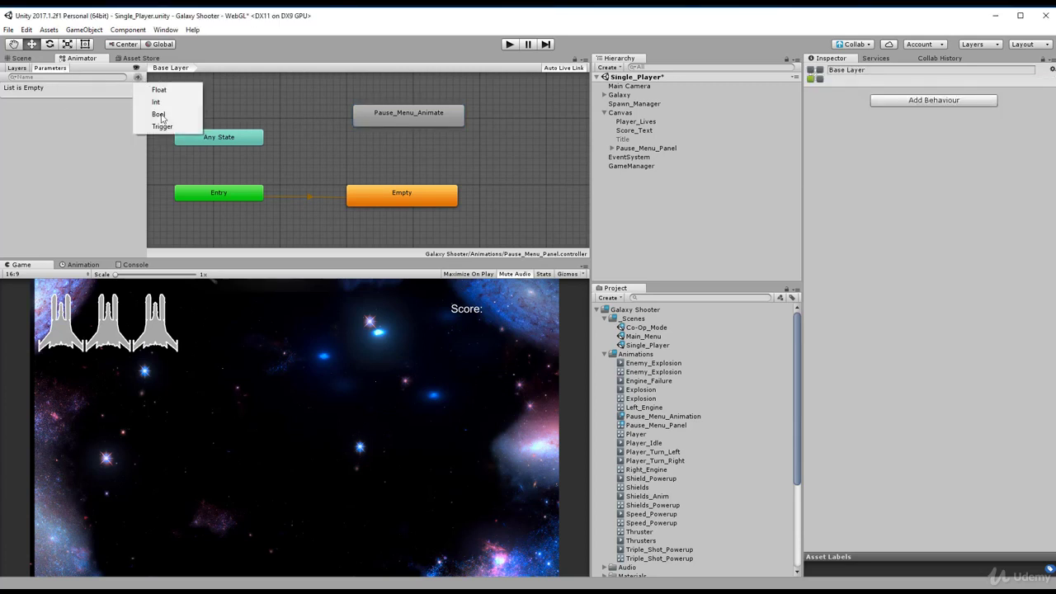
click(161, 117)
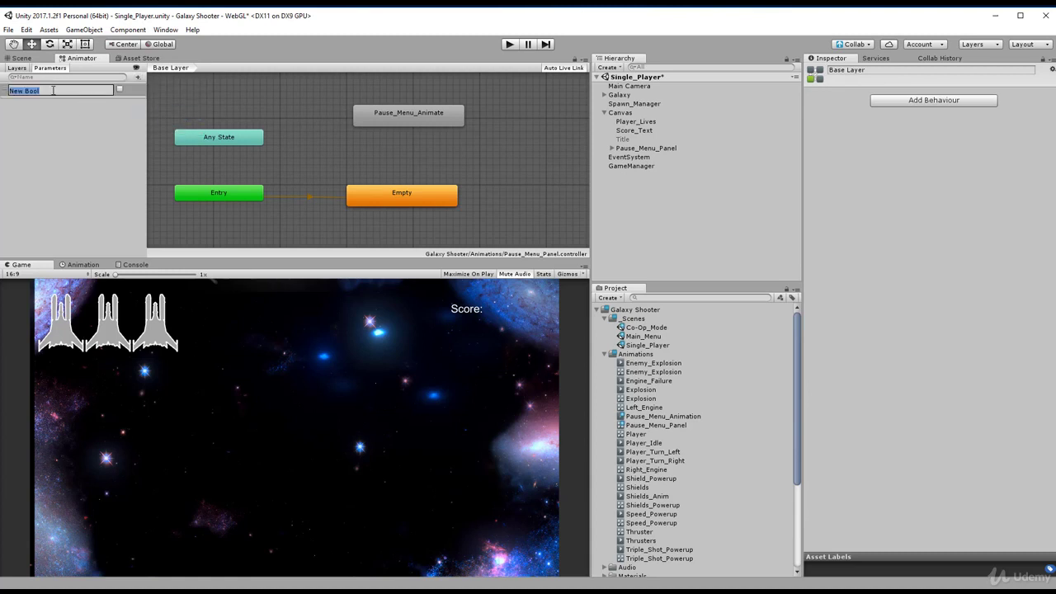
text(isPaused)
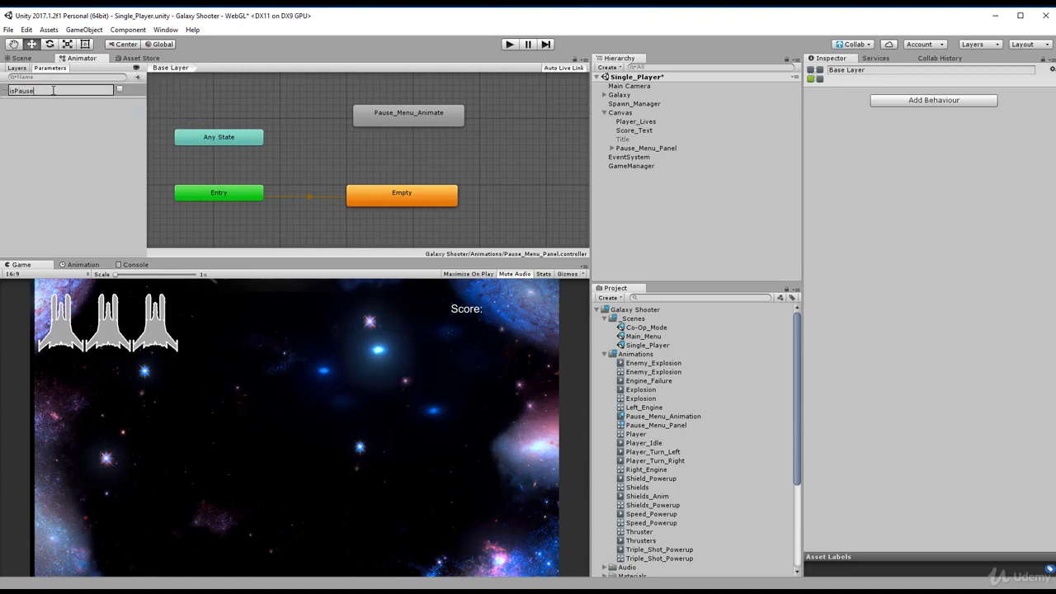
key(Return)
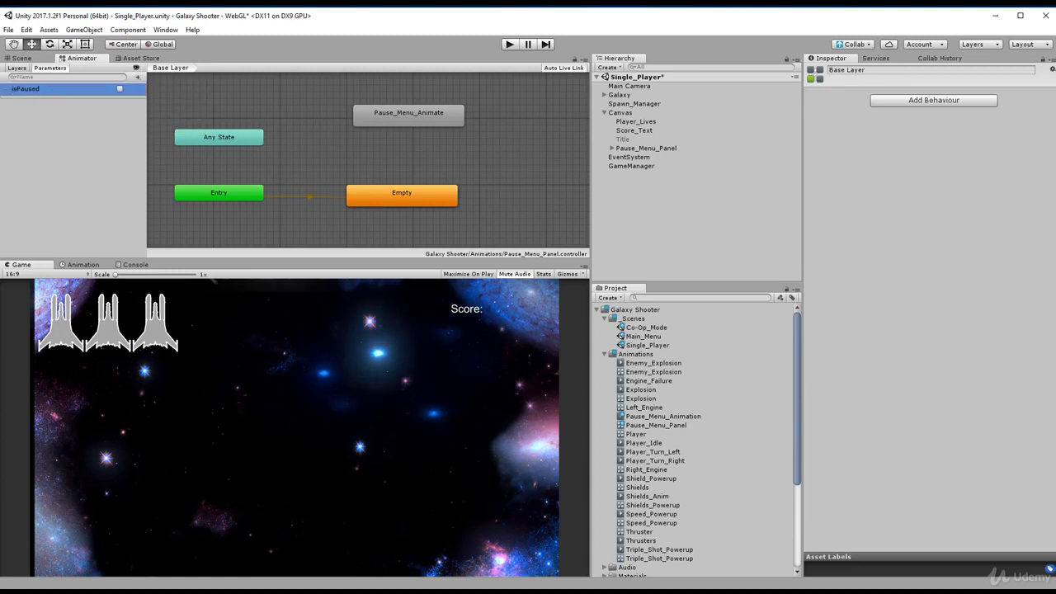
click(119, 89)
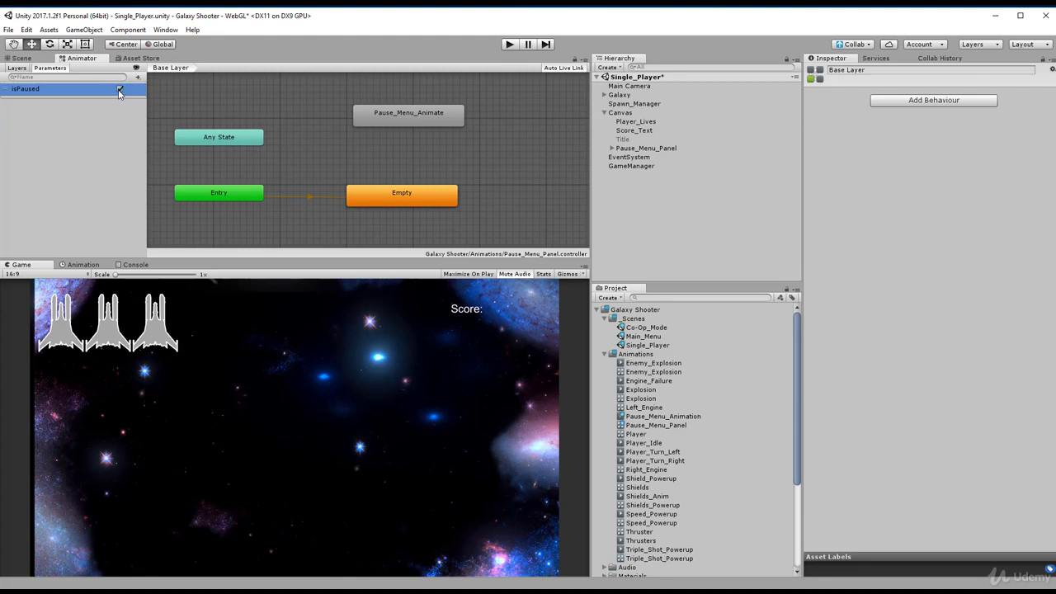
click(120, 90)
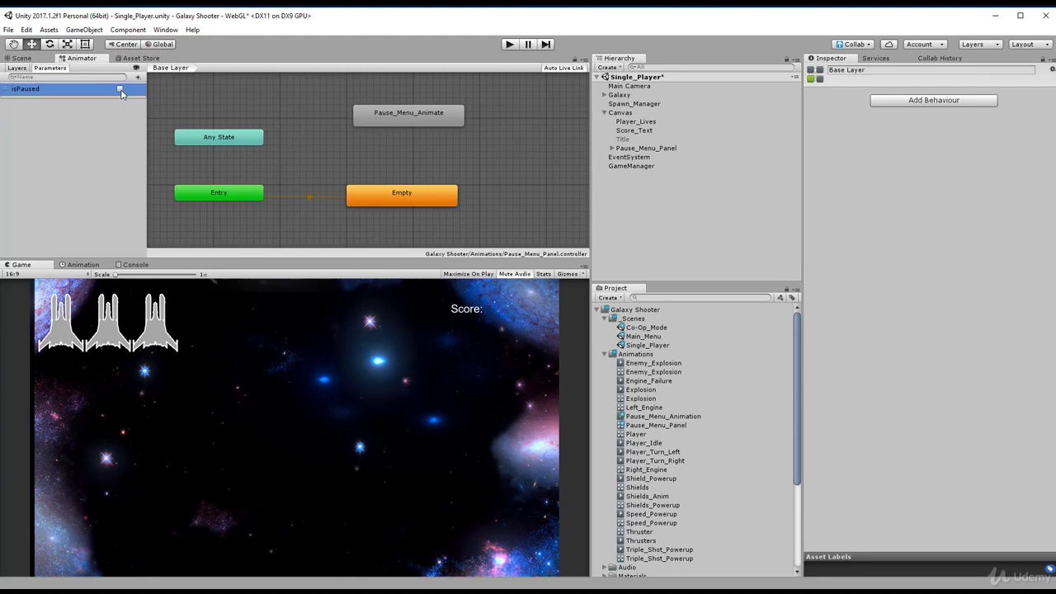
click(393, 187)
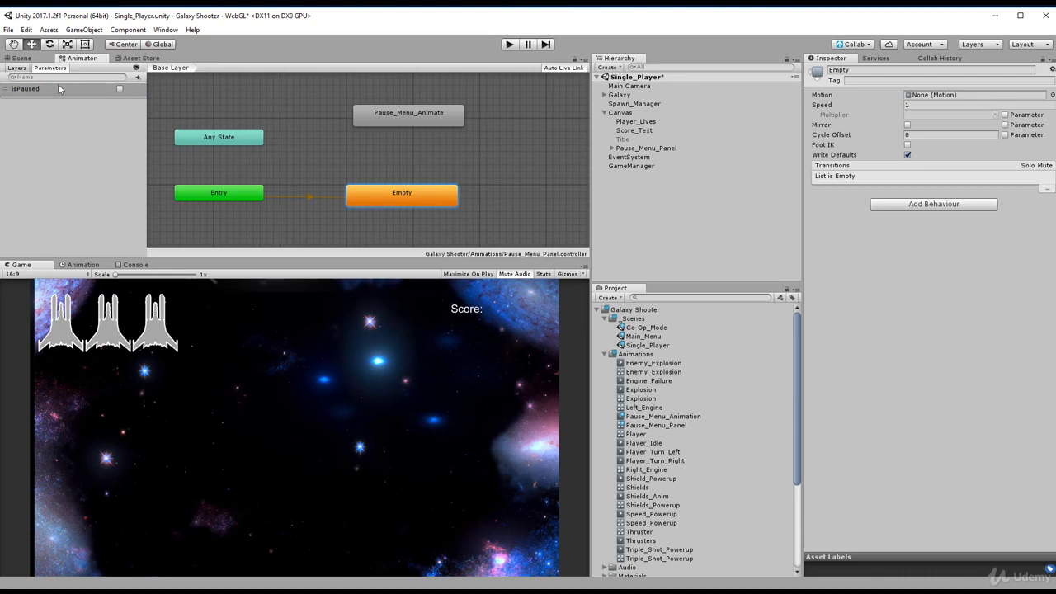
click(31, 89)
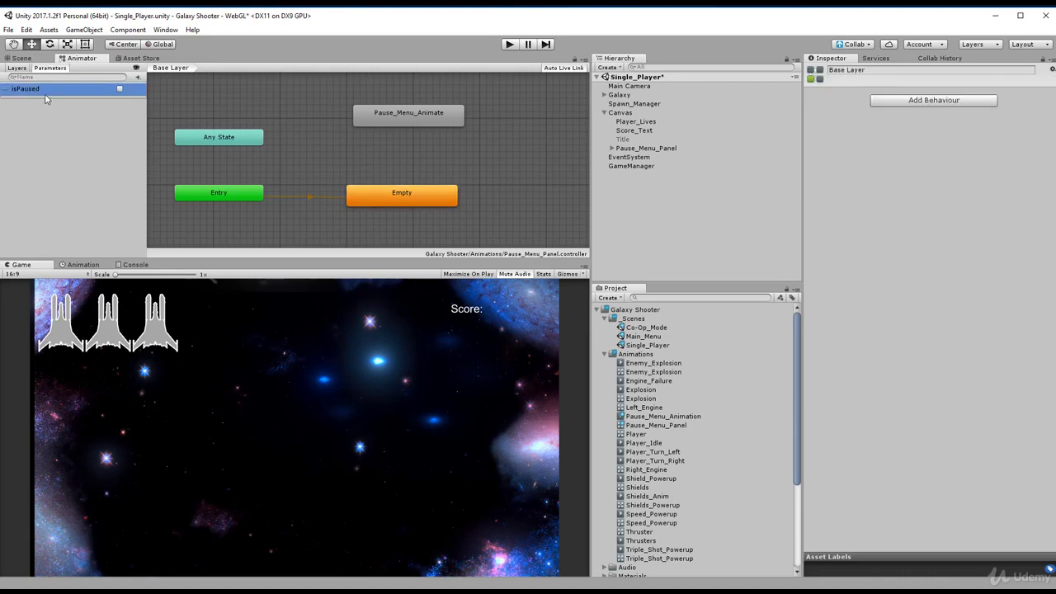
Make a transition from Empty to Pause_Menu_Animate with the condition isPaused true.
click(384, 201)
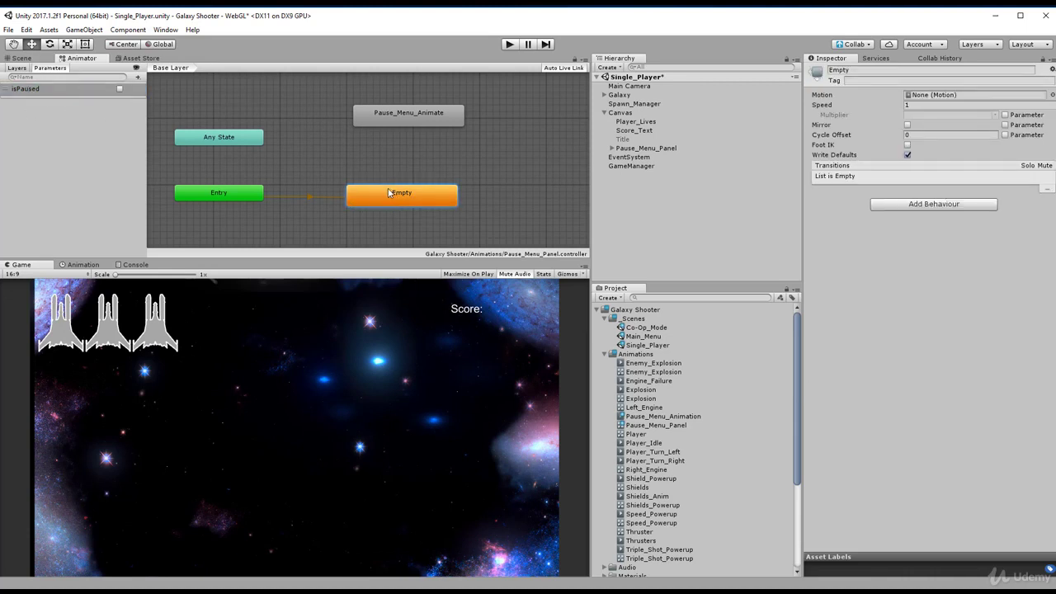
right_click(414, 192)
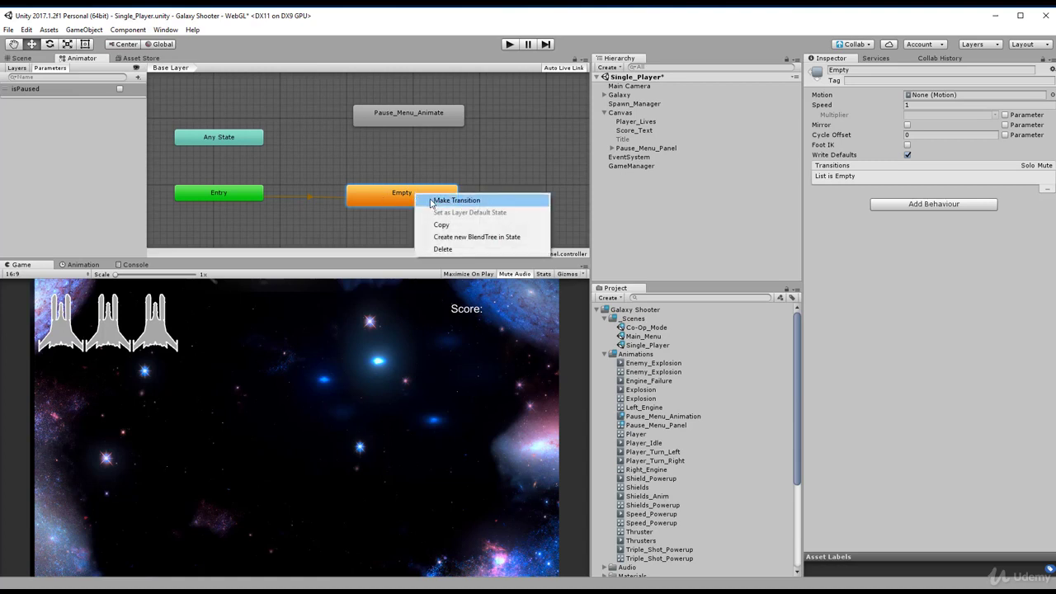
click(441, 200)
click(404, 121)
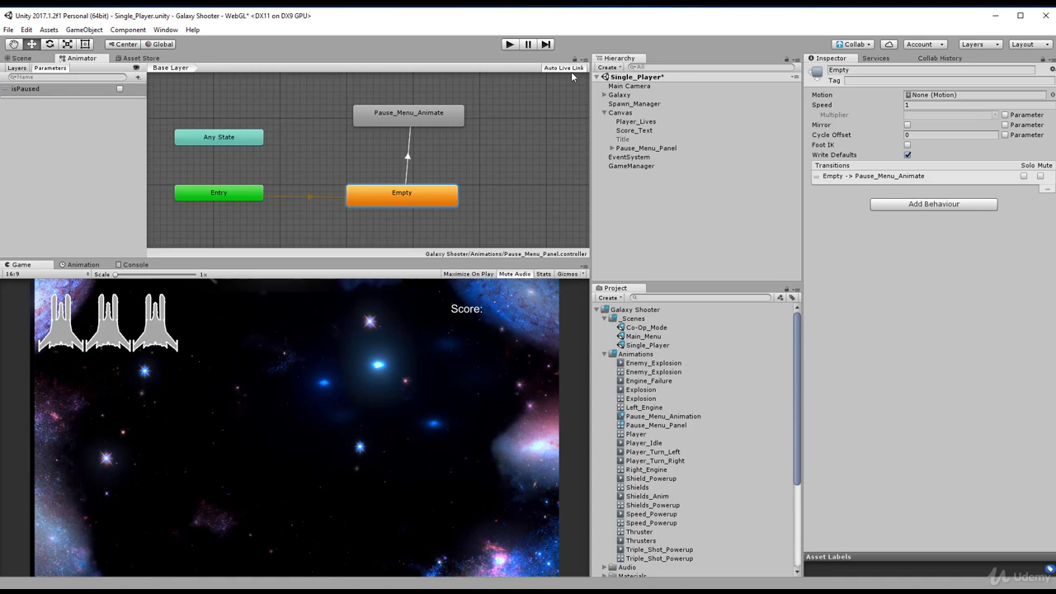
click(410, 158)
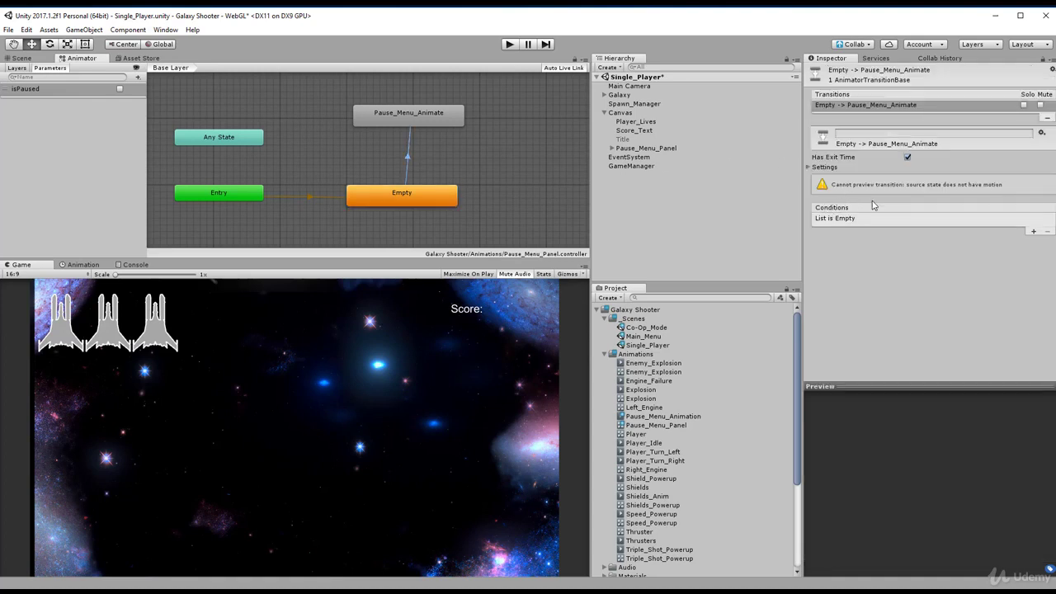
click(1034, 233)
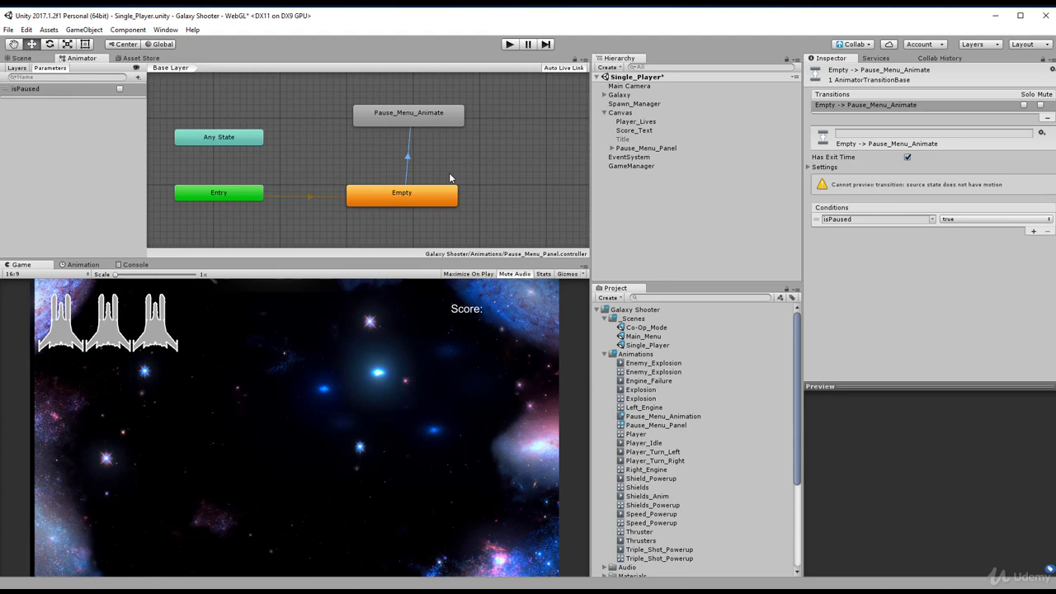
click(412, 113)
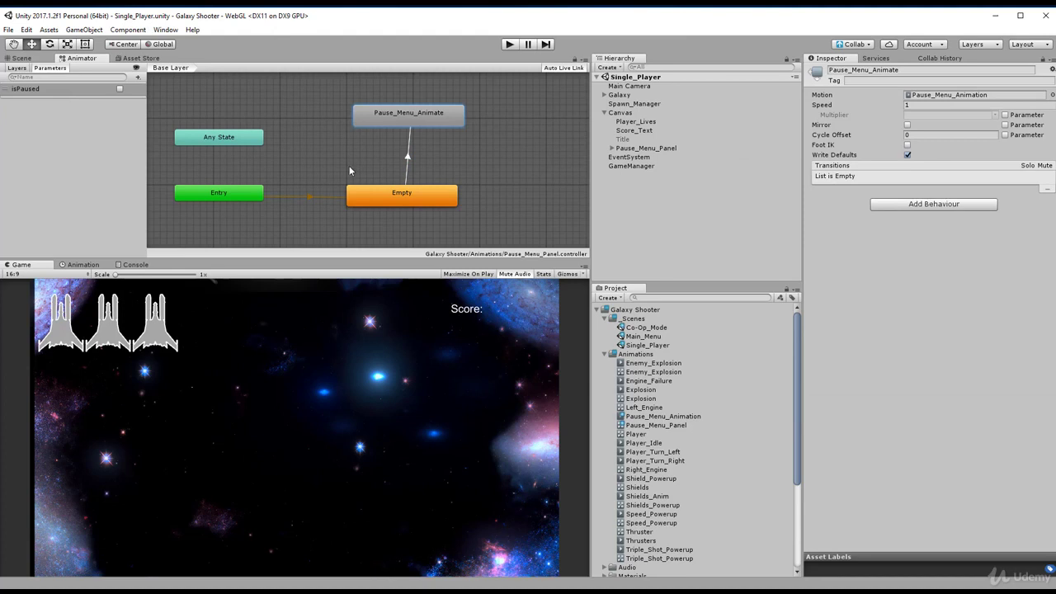
Enter Play mode and enable the isPaused parameter to trigger the Empty-to-Pause_Menu_Animate transition.
click(124, 95)
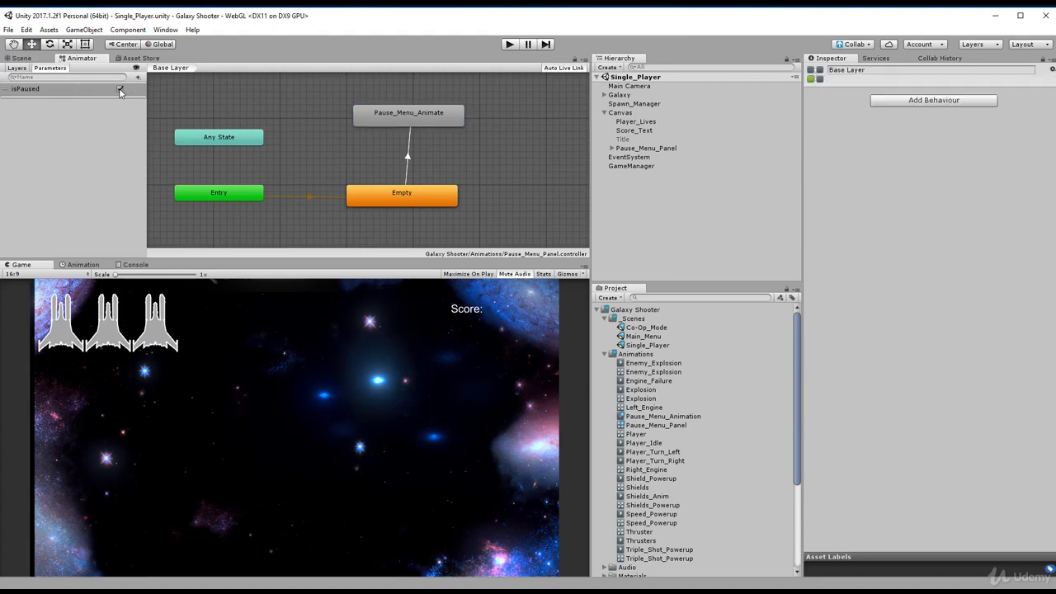
click(507, 44)
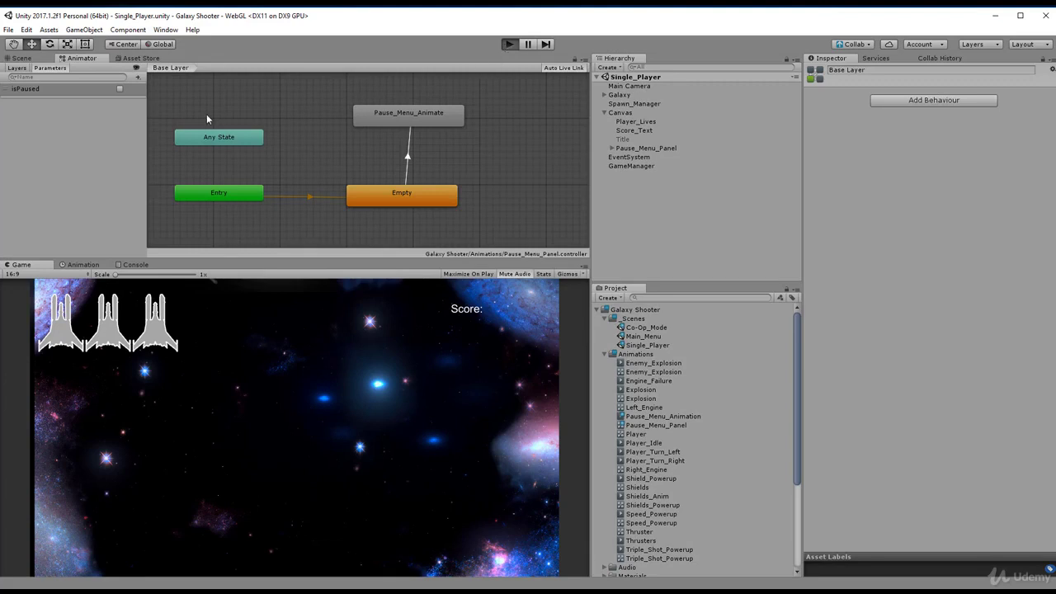
click(120, 89)
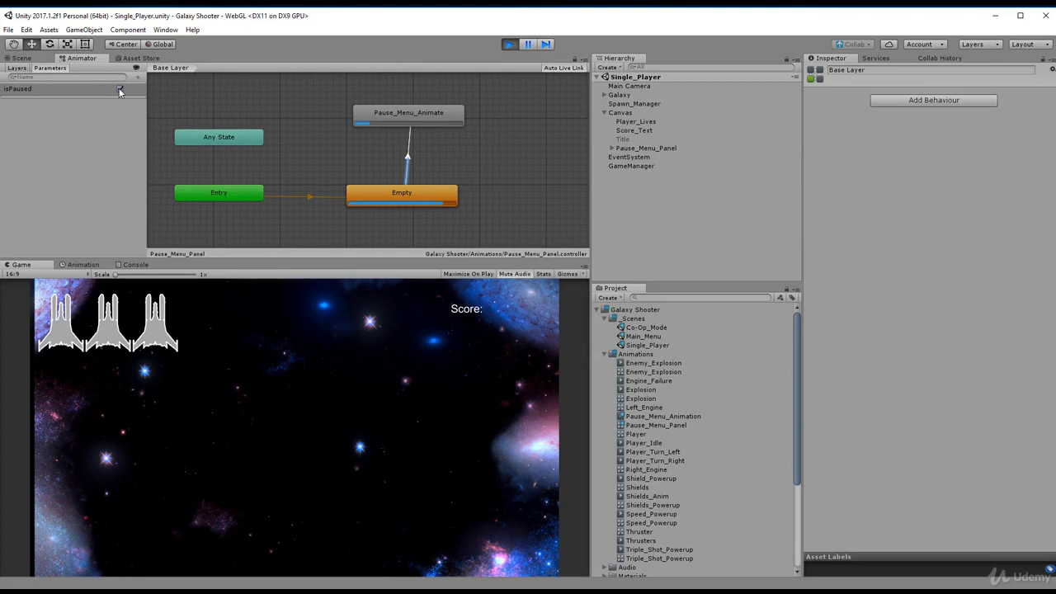